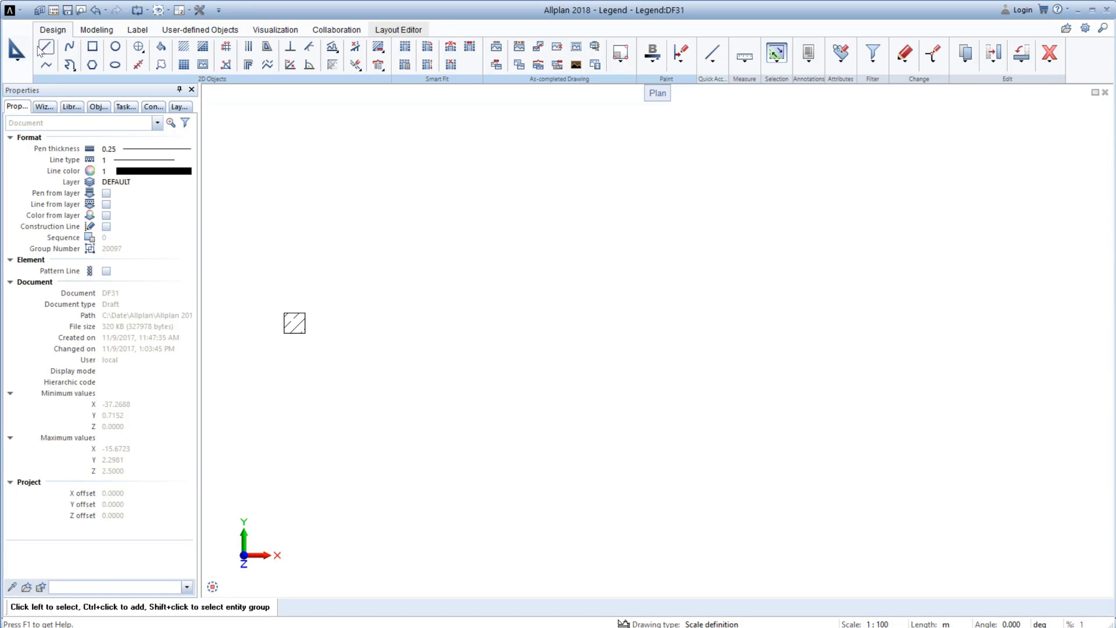
Start the Rectangle tool in the Legend:DF31 drawing.
left_click(93, 49)
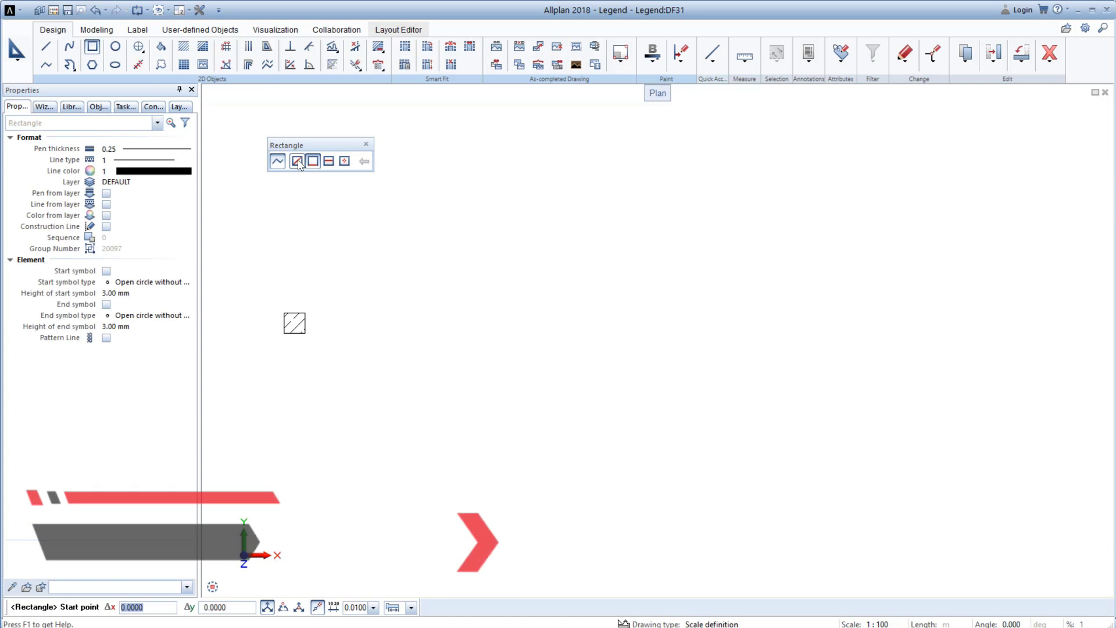
Draw a 10-wide header rectangle with a picked height.
left_click(357, 245)
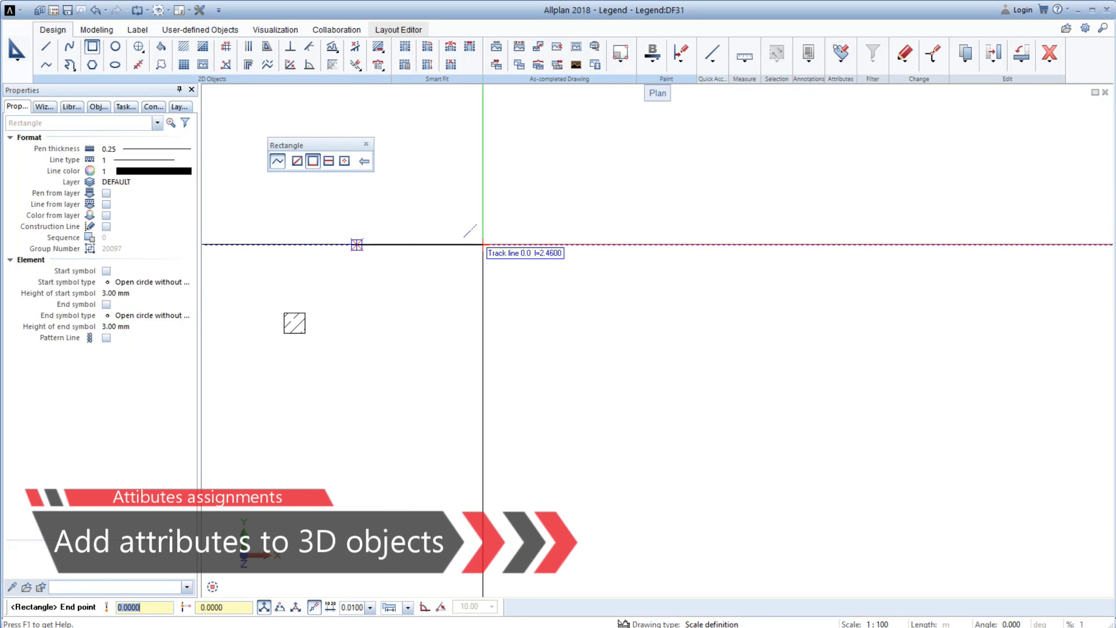
type("10")
key("Return")
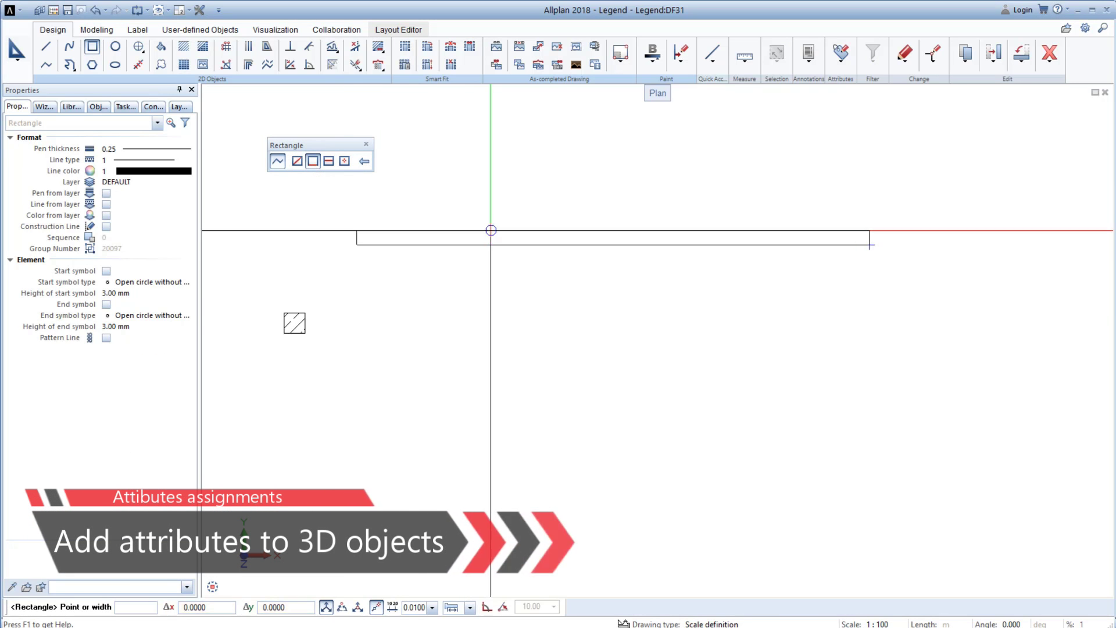
left_click(490, 224)
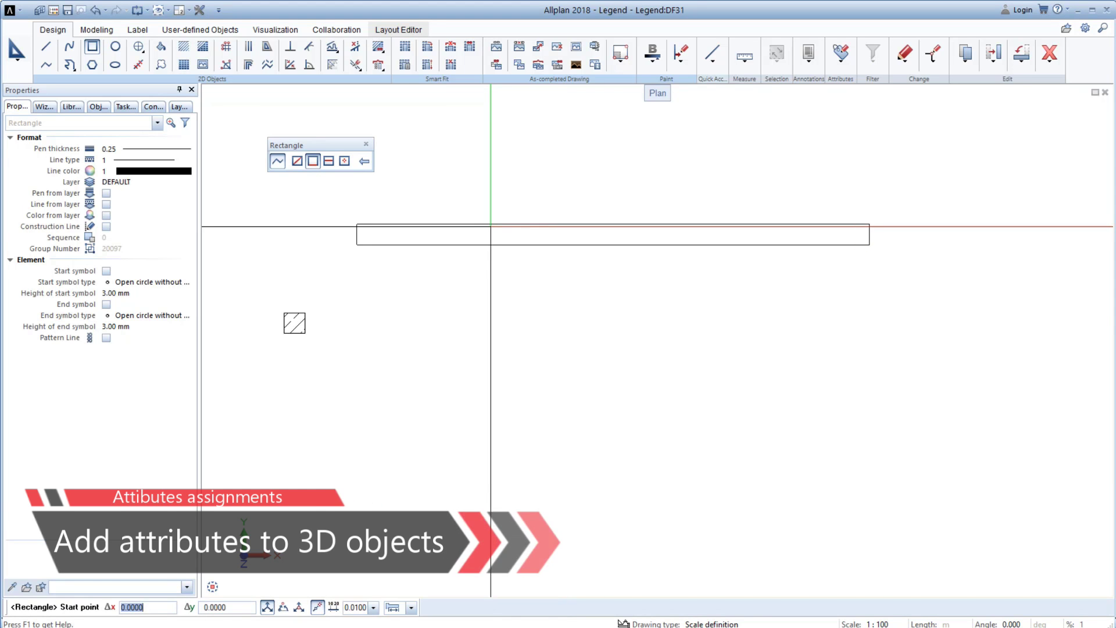
Draw a 2.5-wide, 0.4-high cell beneath the header's left end.
left_click(357, 244)
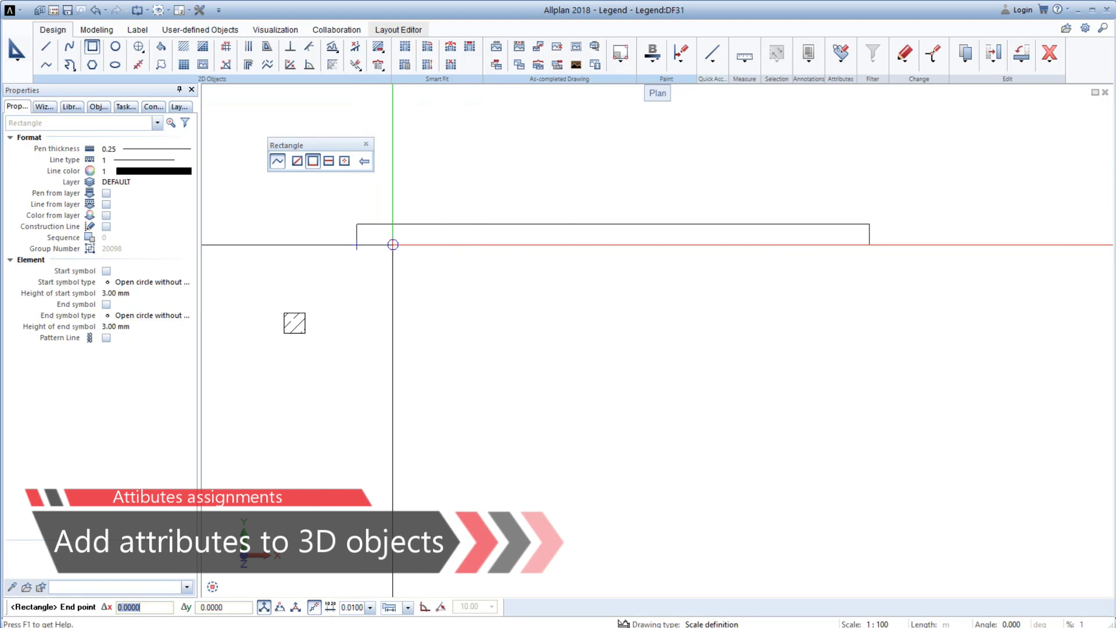
type("2.5")
key("Return")
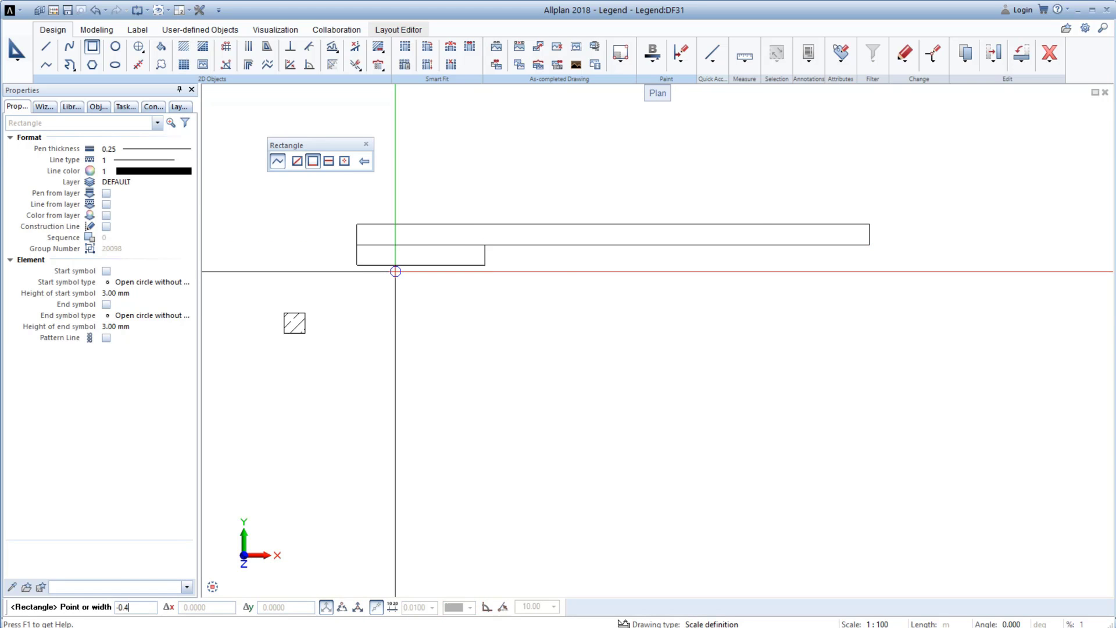
type("-0.4")
key("Return")
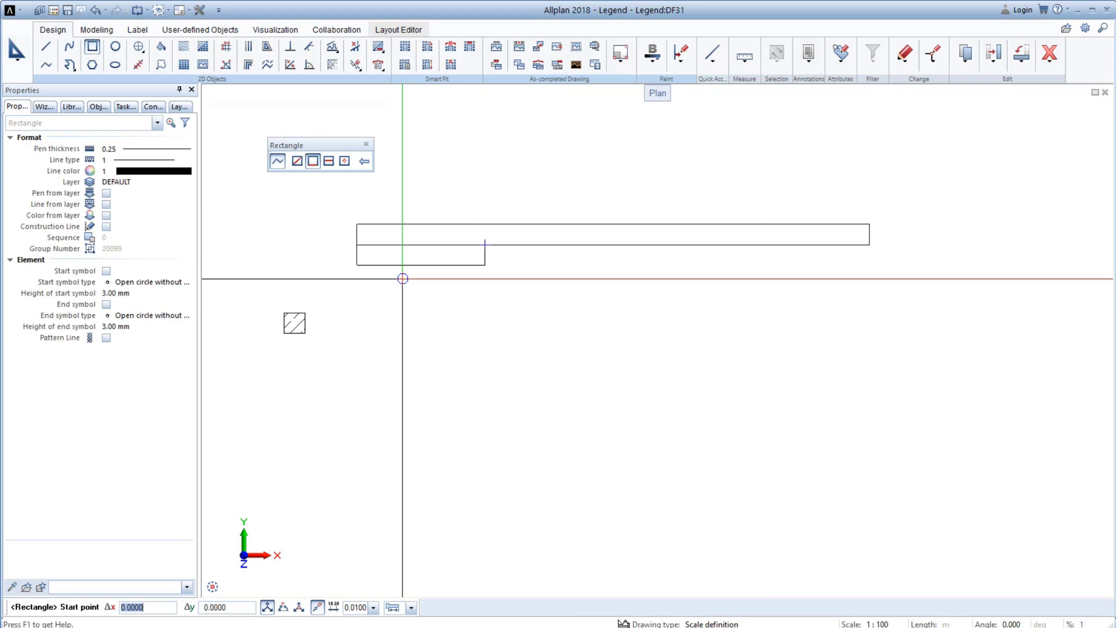
left_click(970, 55)
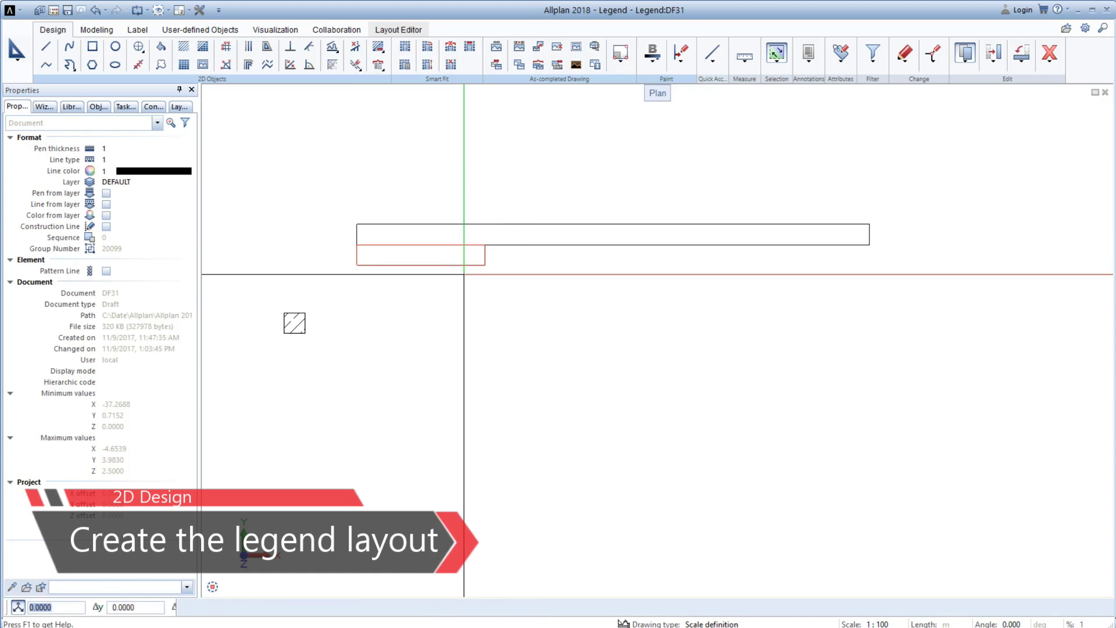
Make 3 copies of the cell along the header to form a four-cell row.
left_click(341, 234)
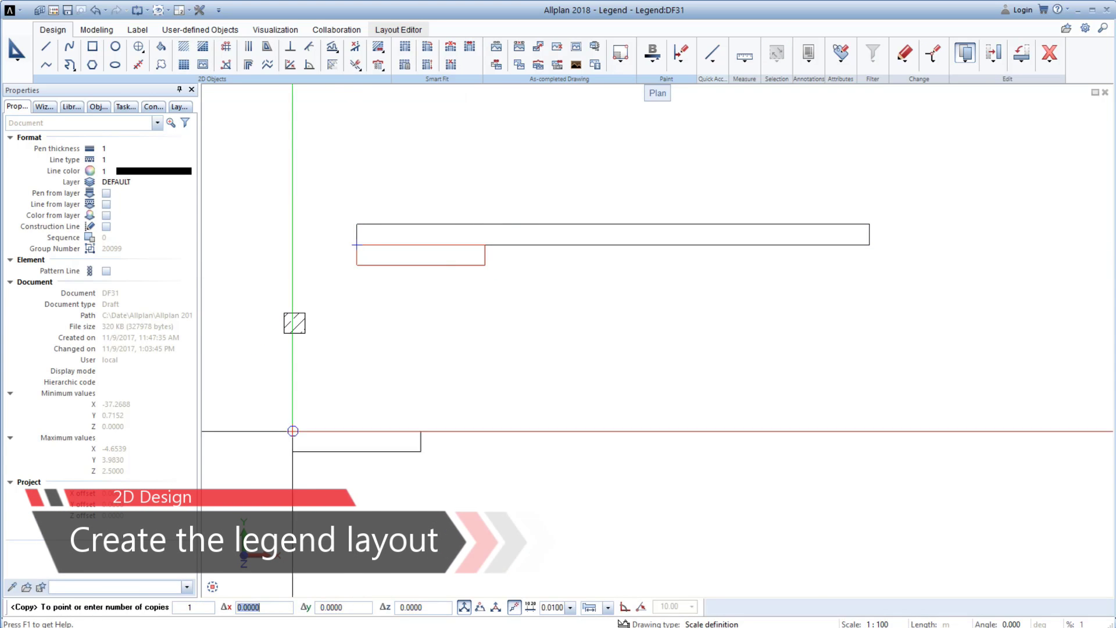
type("3")
left_click(258, 608)
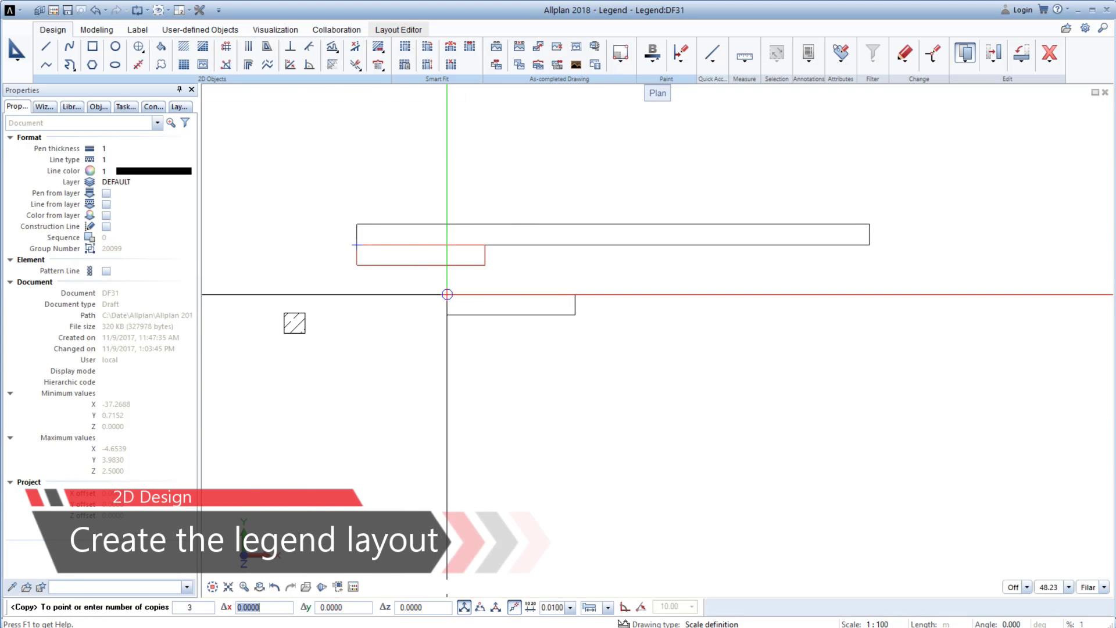
left_click(742, 244)
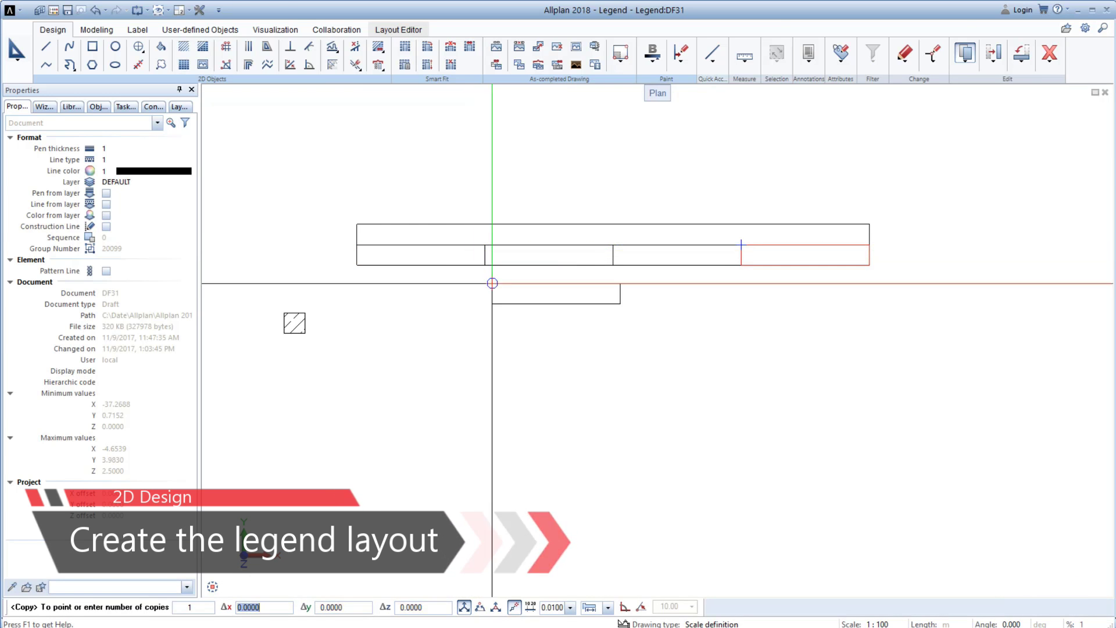
key("Escape")
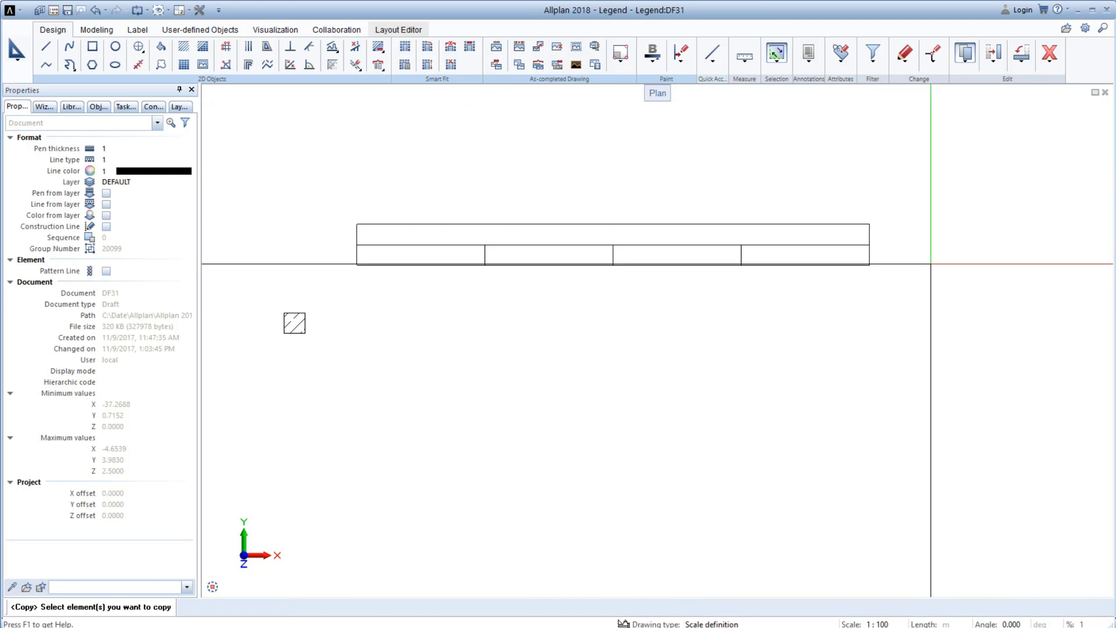
Copy the four-cell row directly below to create a second row.
left_click_drag(905, 250, 344, 290)
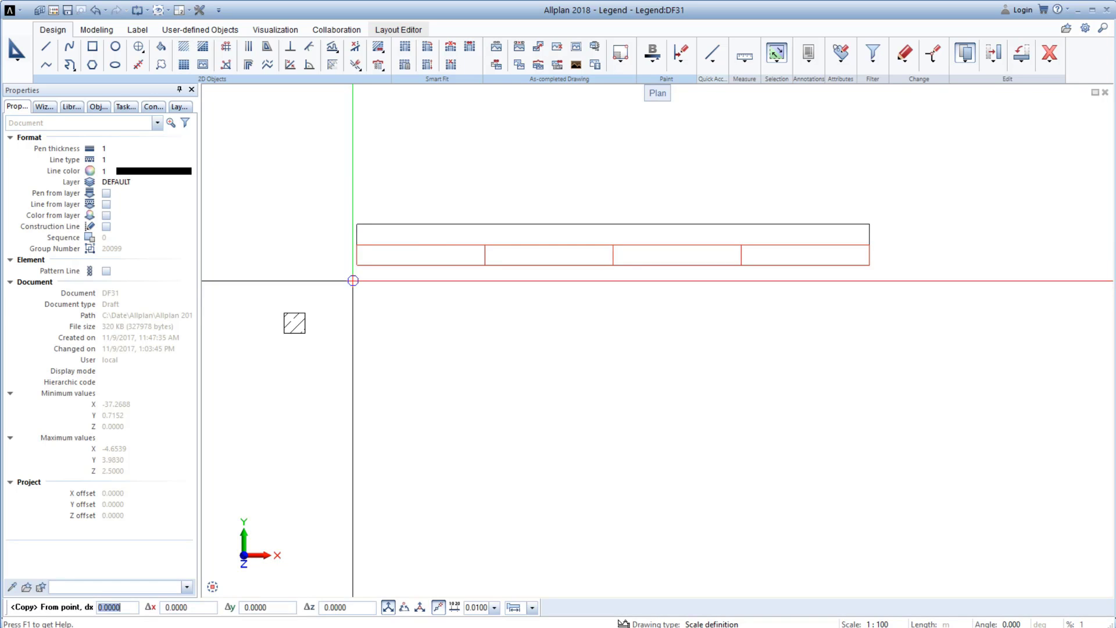
left_click(356, 245)
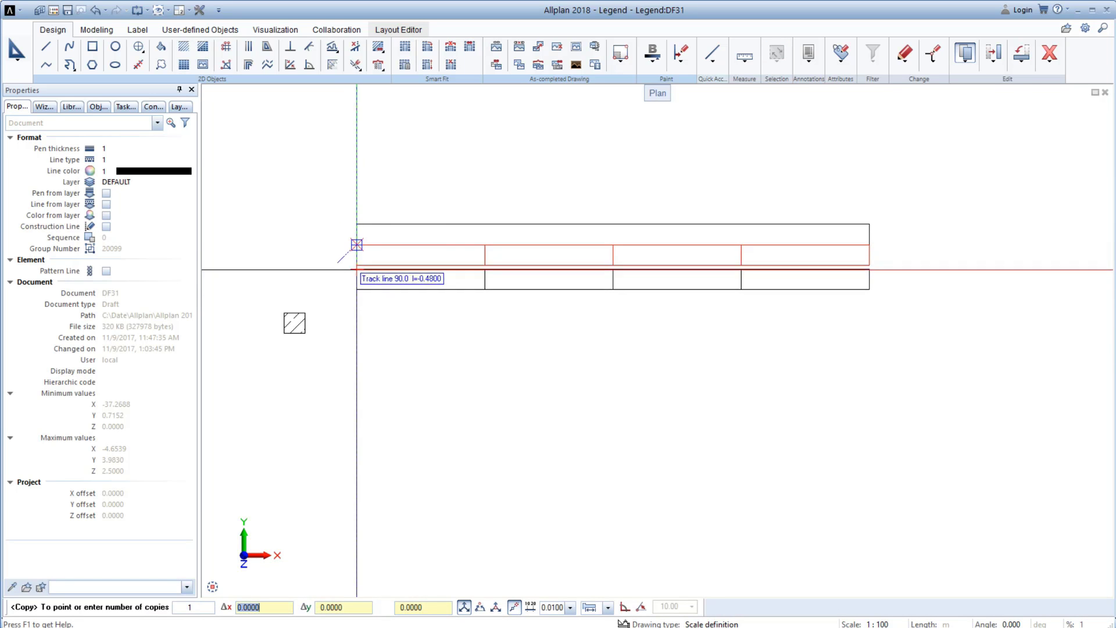
left_click(356, 265)
key("Escape")
Copy the two right-hand cells of the bottom row below them again.
left_click(966, 53)
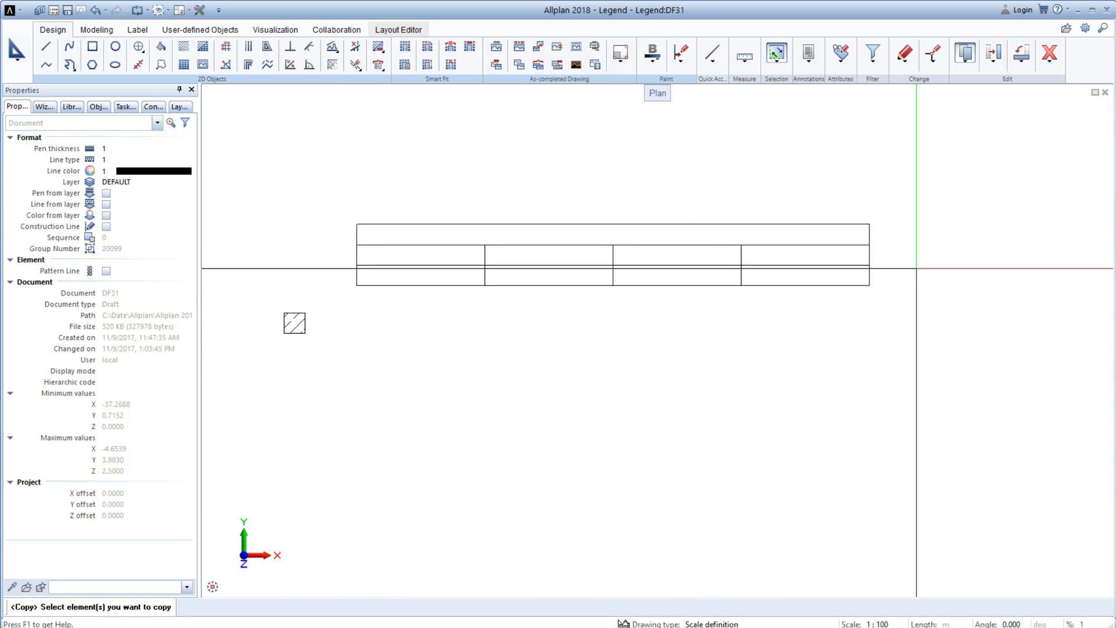
left_click_drag(893, 275, 648, 312)
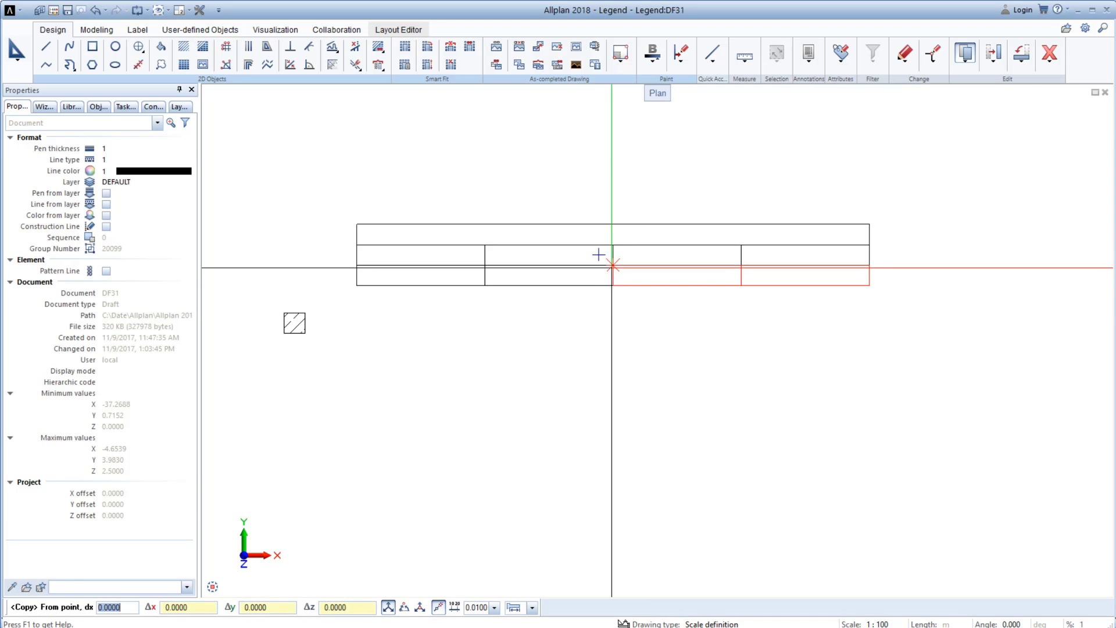
left_click(613, 265)
left_click(600, 274)
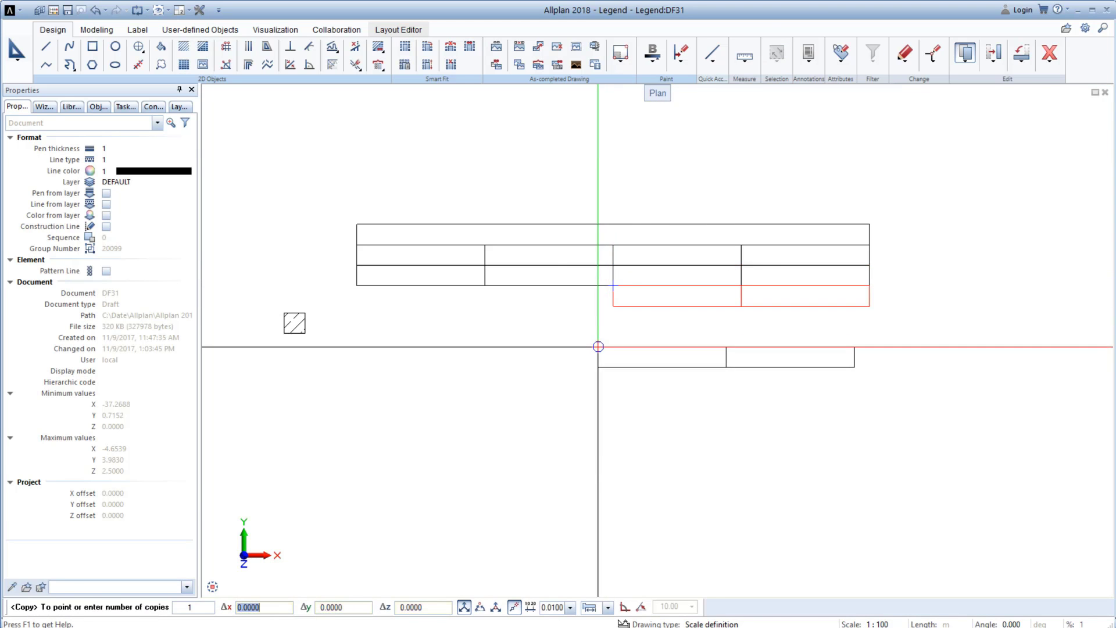
key("Escape")
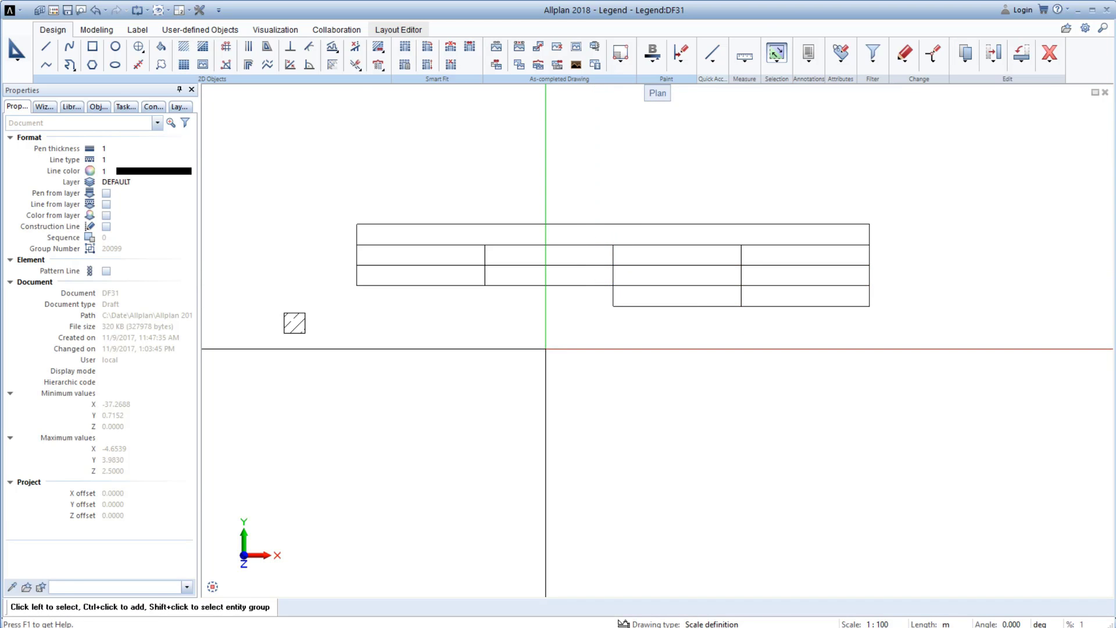
left_click(141, 33)
Label the header strip 'Header' and the first cell 'Col. 1'.
left_click(265, 52)
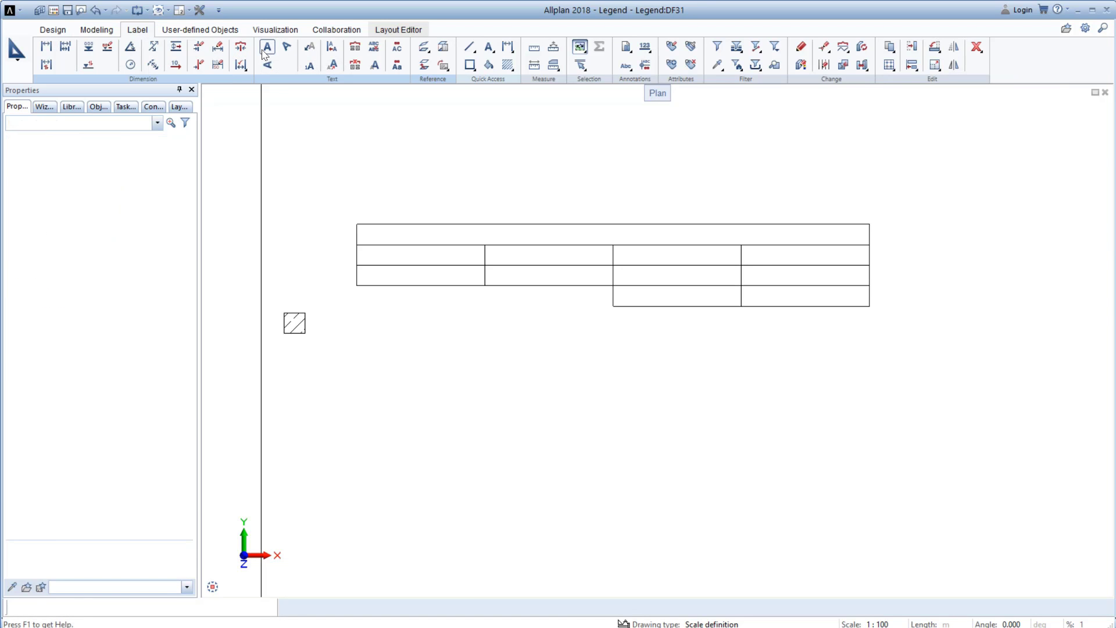
scroll(366, 235, "up", 3)
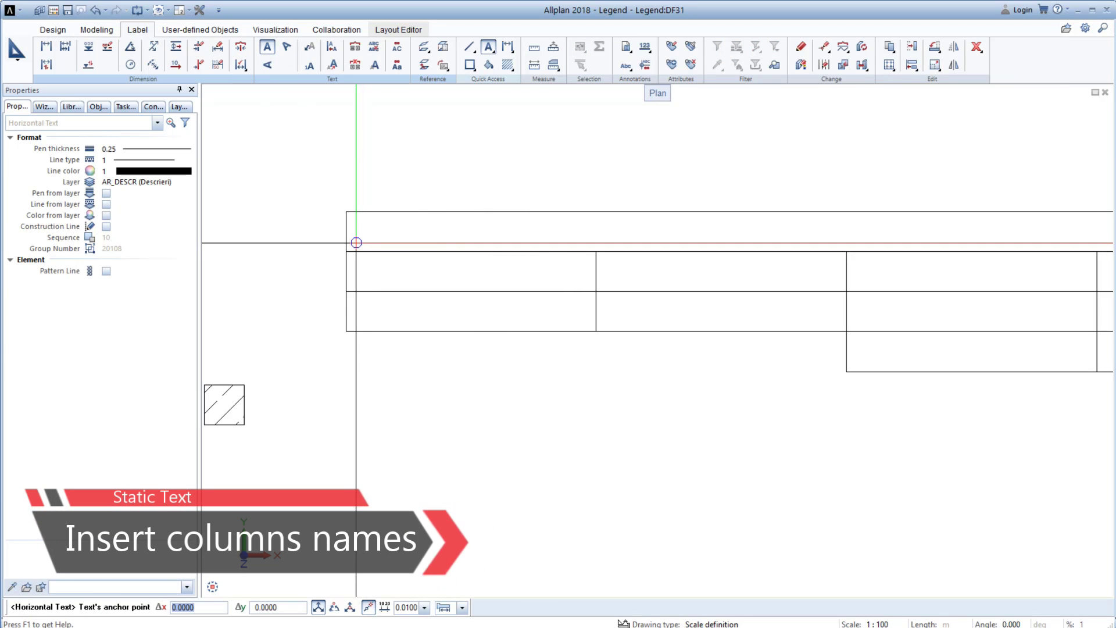
left_click(381, 245)
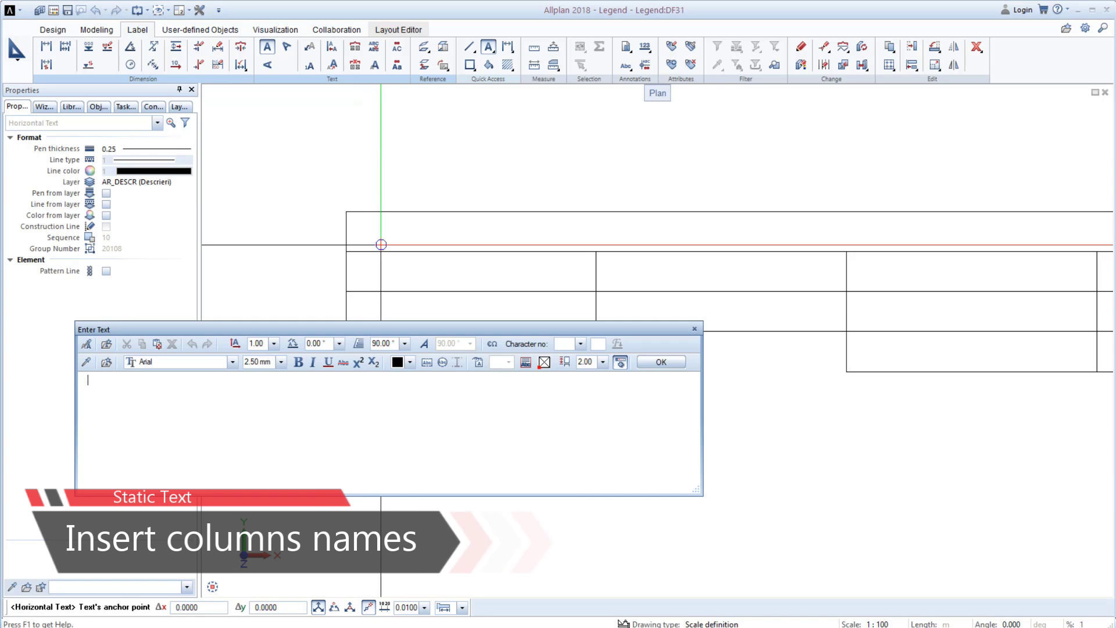
type("Header")
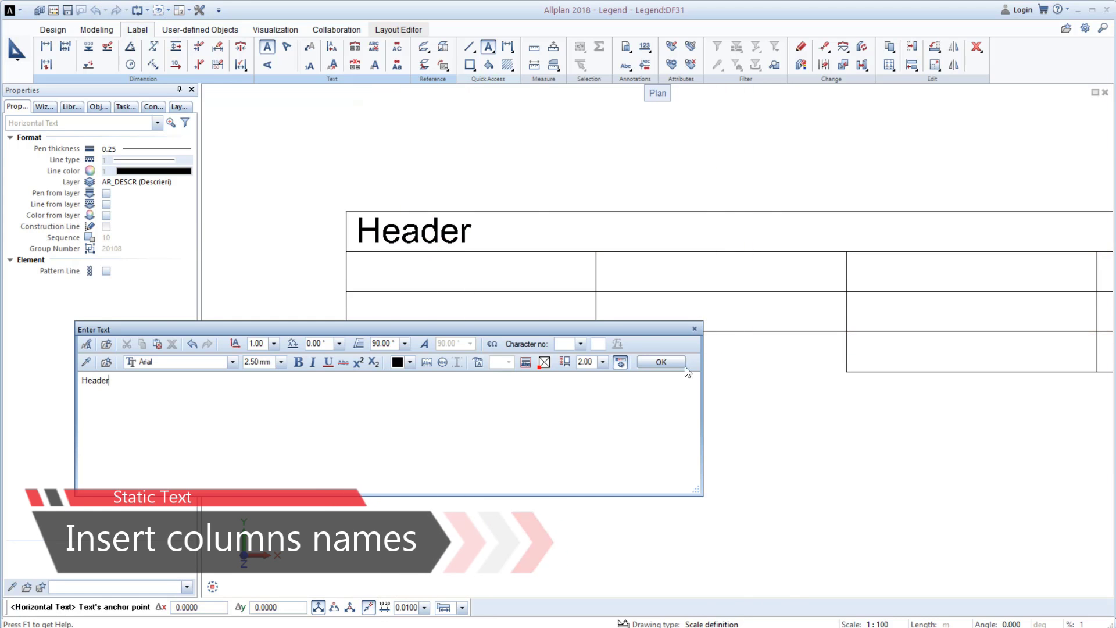
left_click(661, 362)
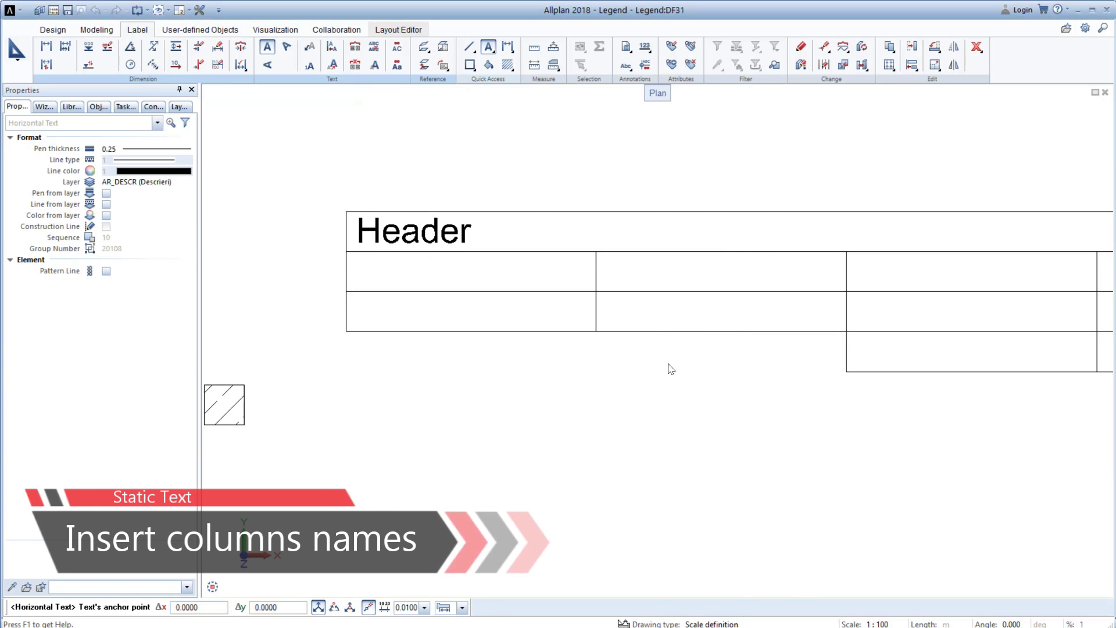
left_click(366, 287)
type("Col. 1")
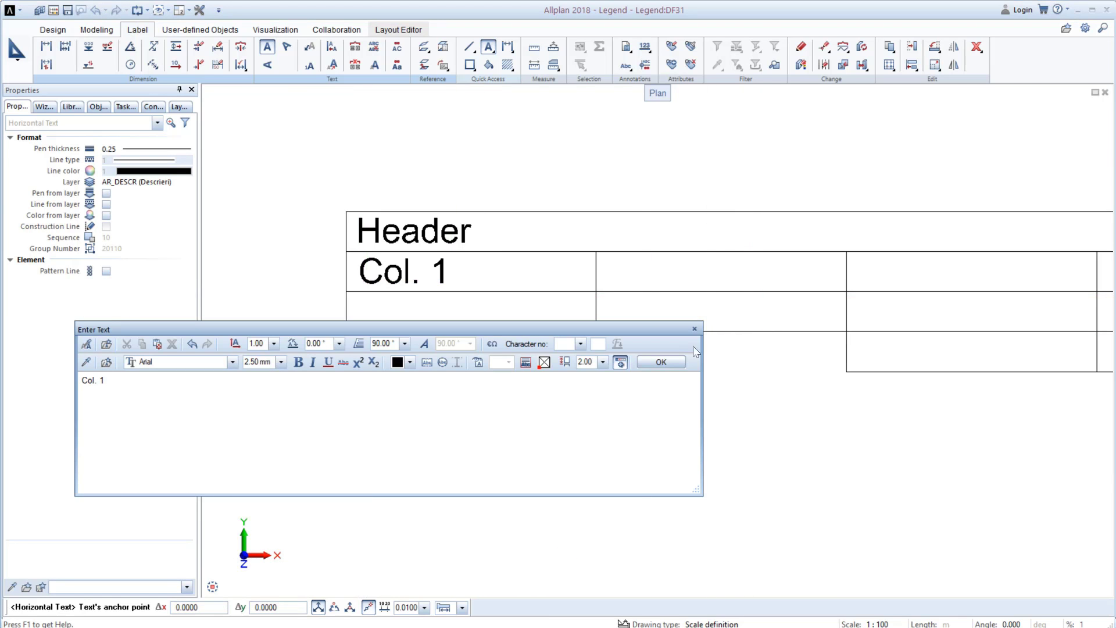
left_click(661, 362)
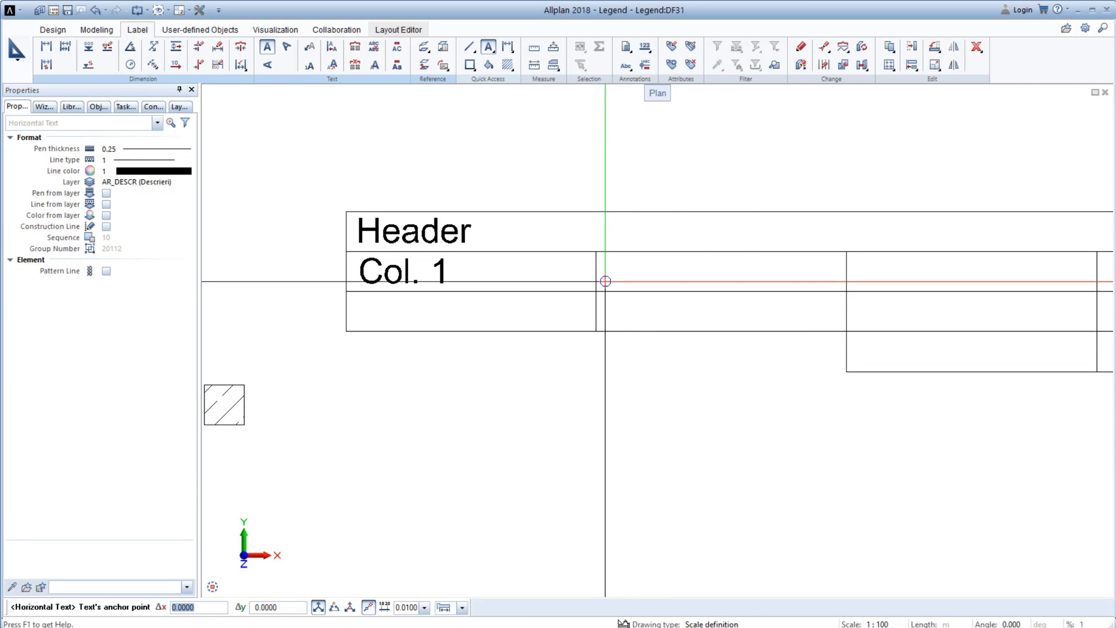
Label the next heading cells 'Col. 2', 'Col. 3' and 'Col. 4'.
left_click(606, 281)
type("Col.")
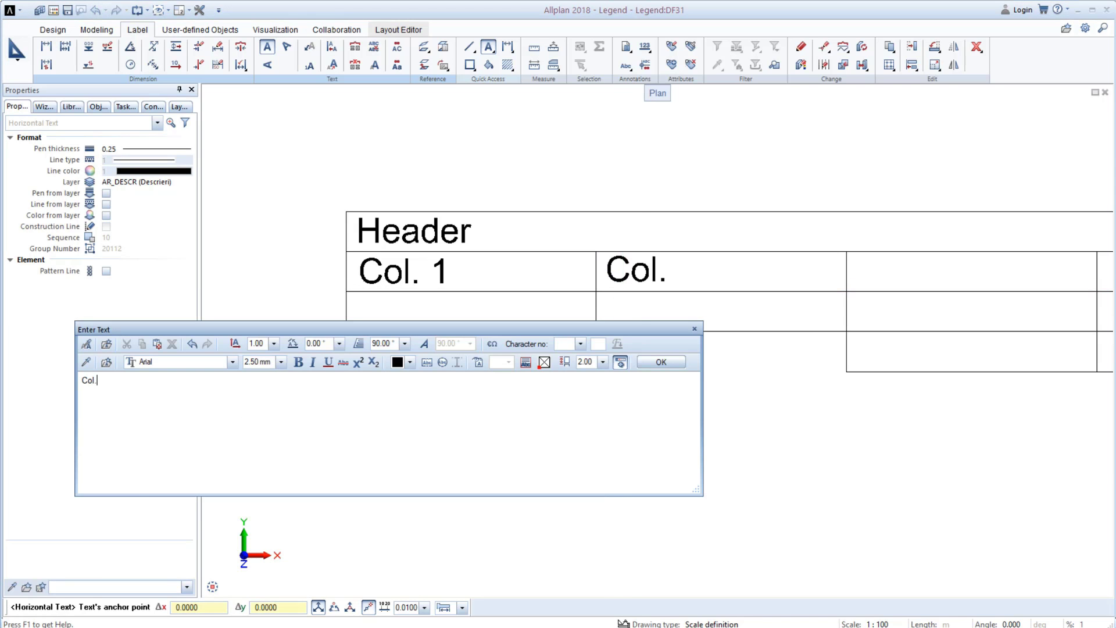
type(" 2")
left_click(661, 362)
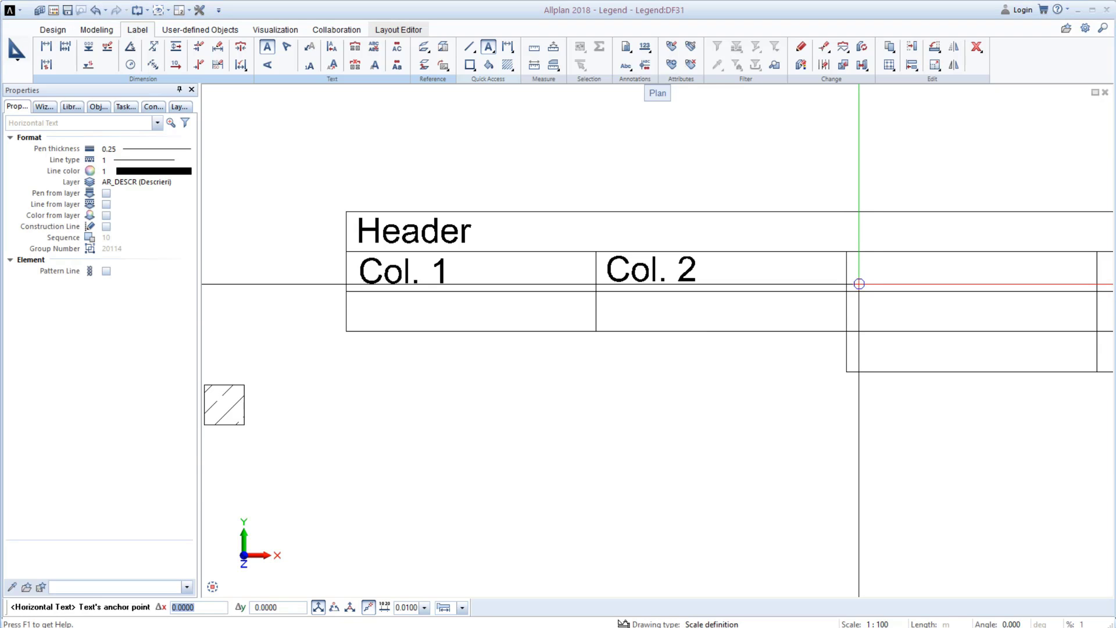
left_click(858, 284)
type("Col. 3")
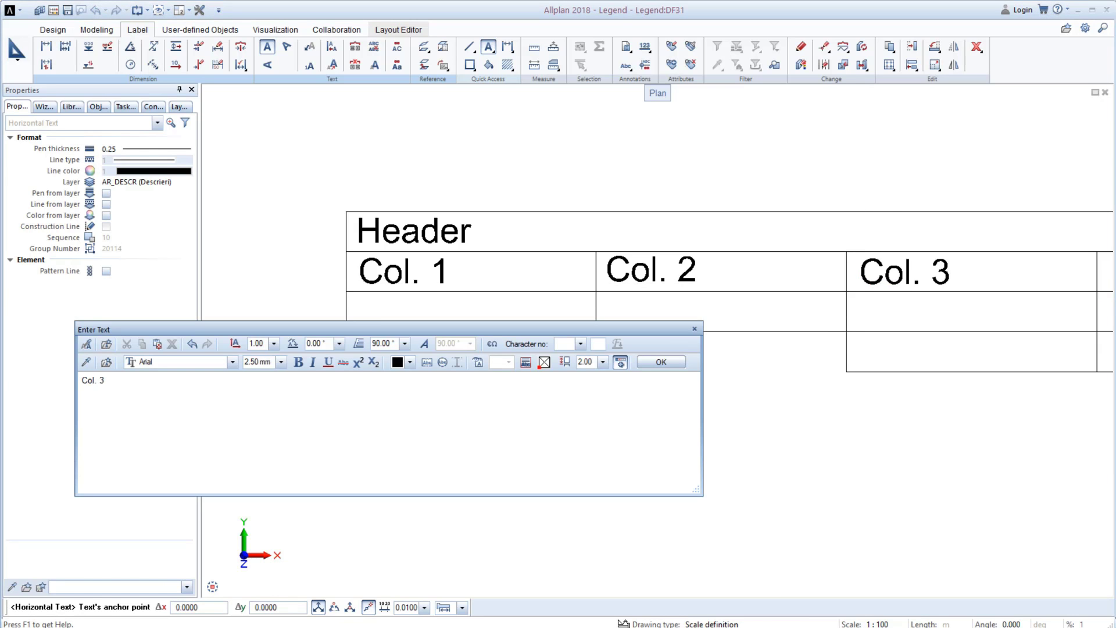
left_click(660, 362)
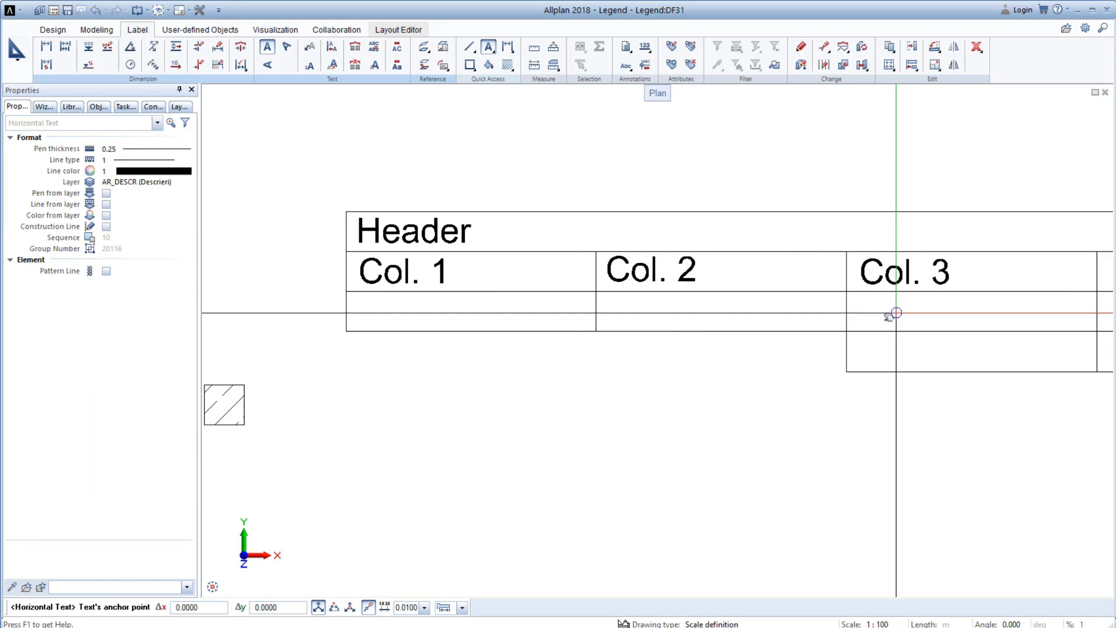
middle_click_drag(890, 316, 688, 317)
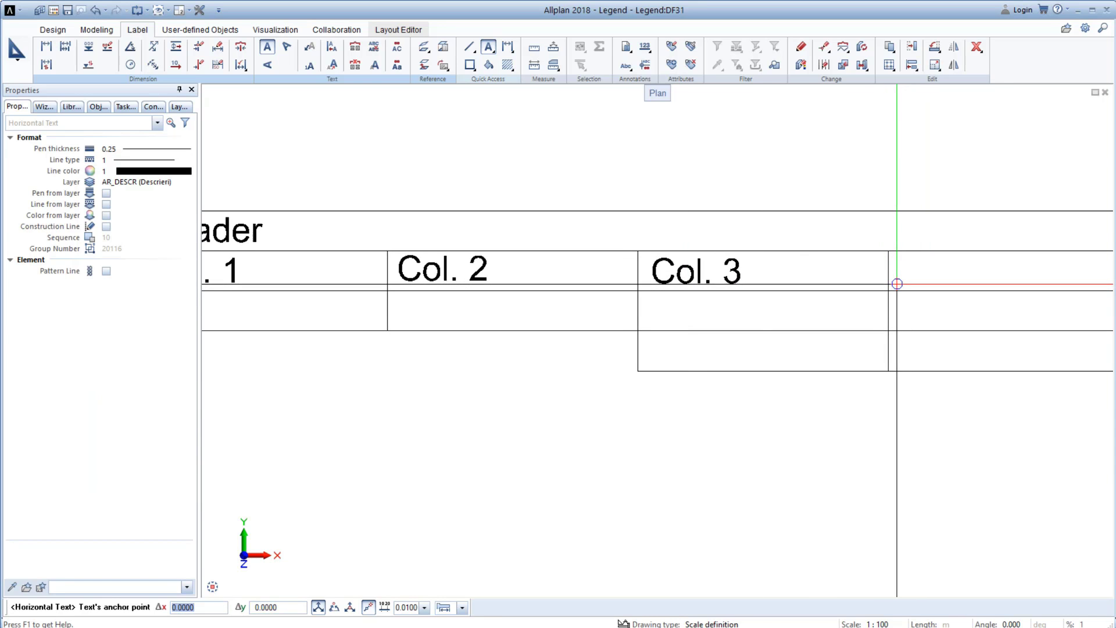
left_click(897, 283)
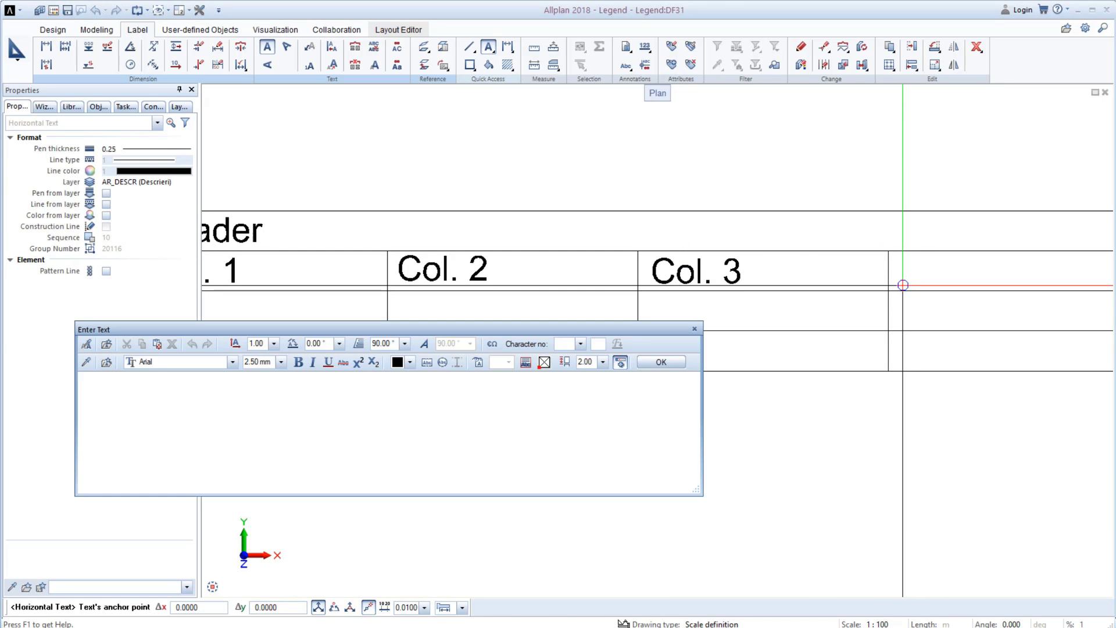
type("Col. 4")
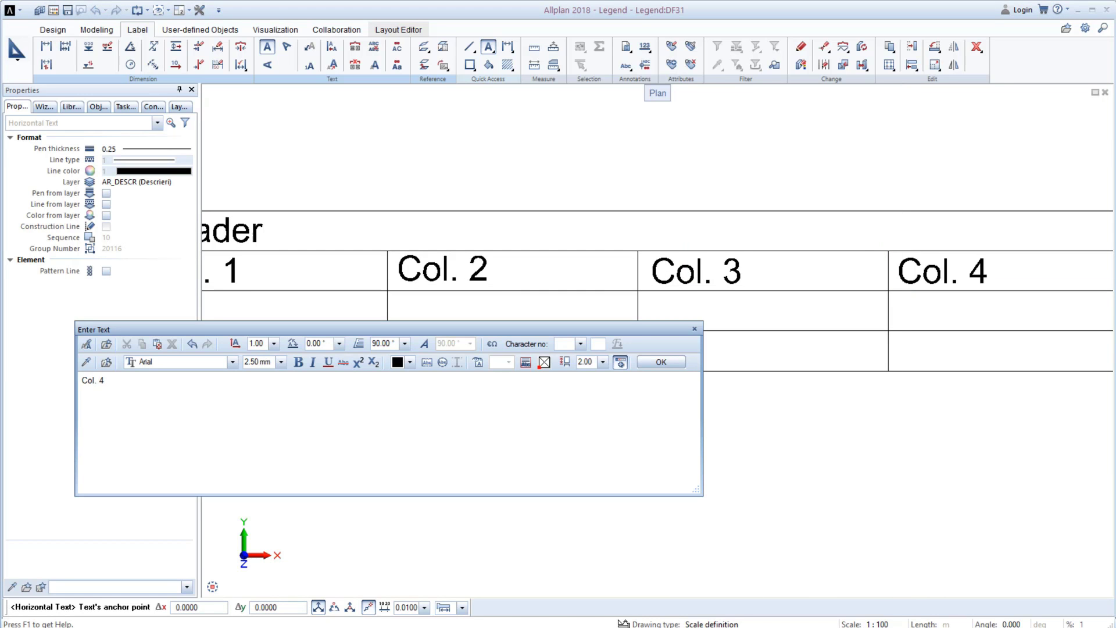
left_click(662, 362)
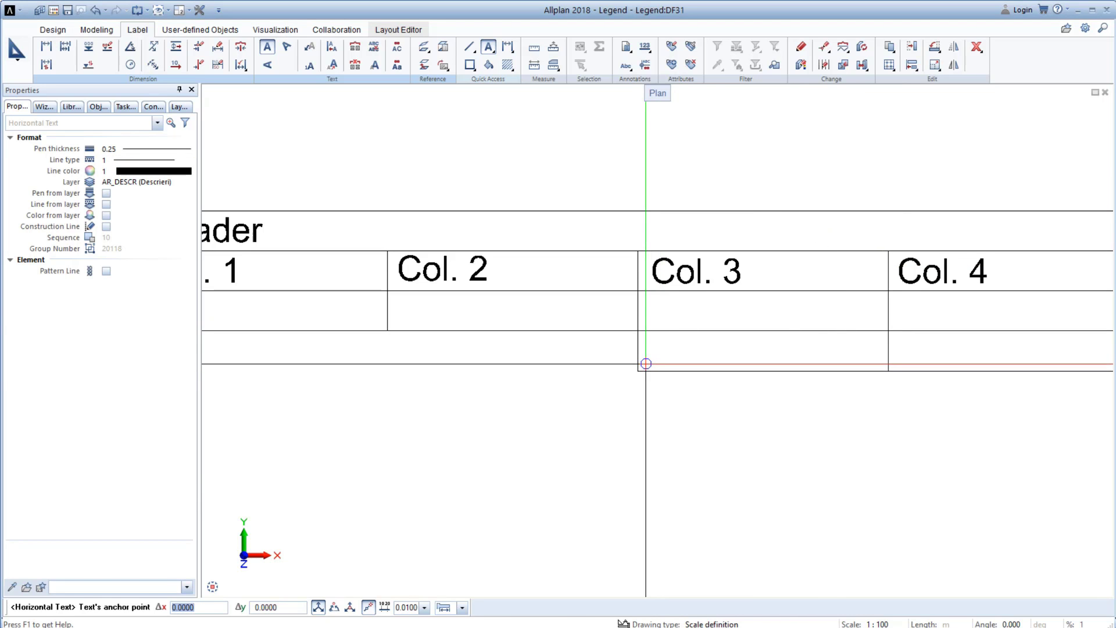
Add 'Total' in the bottom-row cell under Col. 3.
left_click(646, 364)
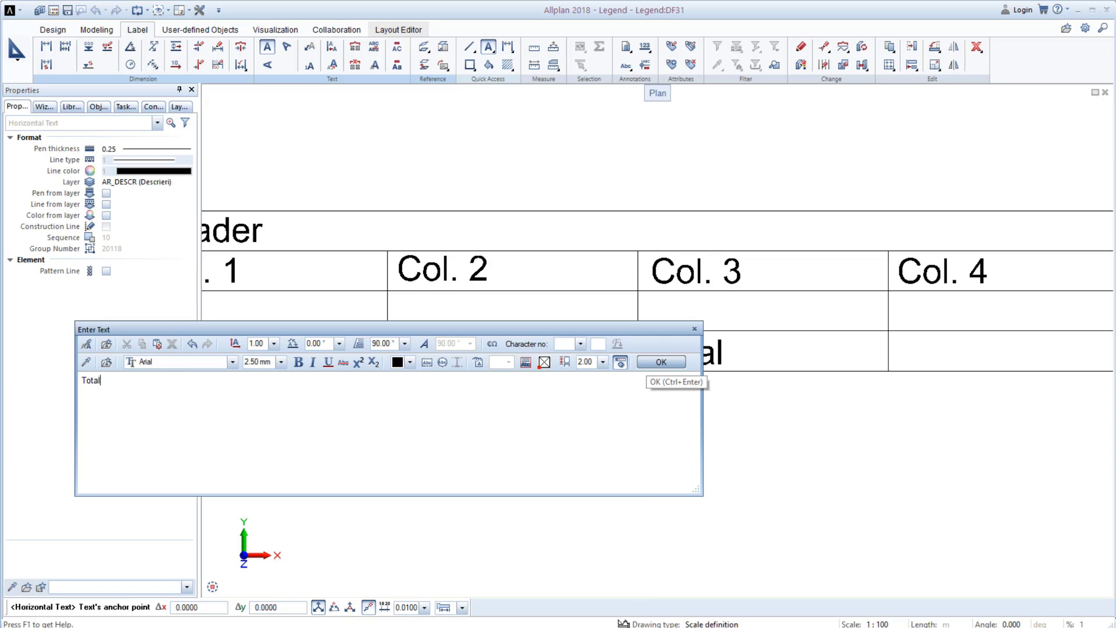
left_click(651, 367)
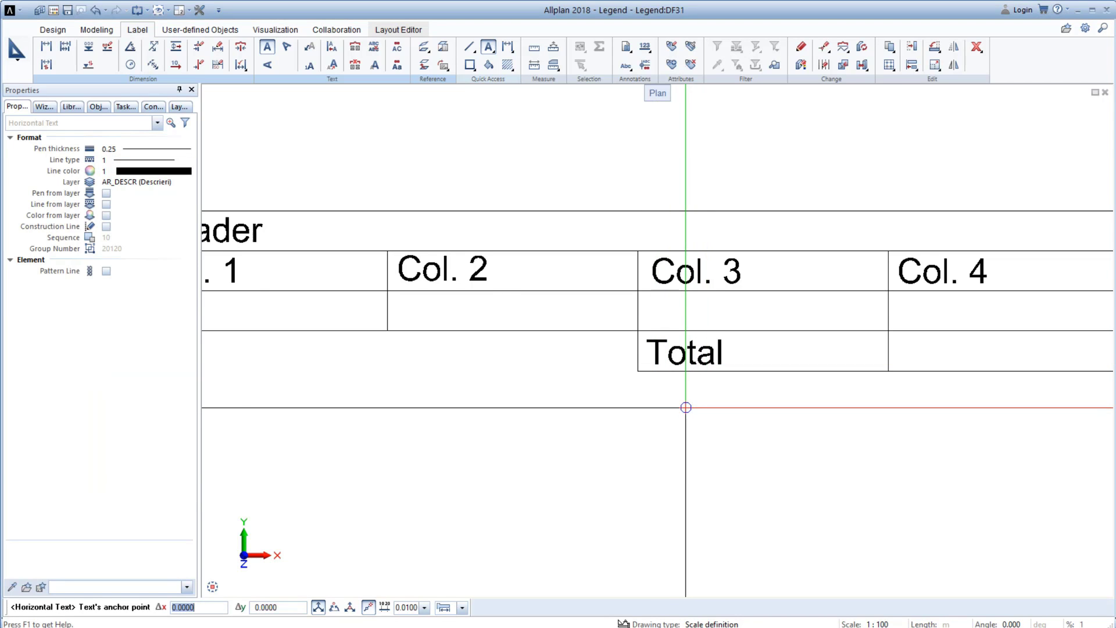
scroll(686, 407, "down", 3)
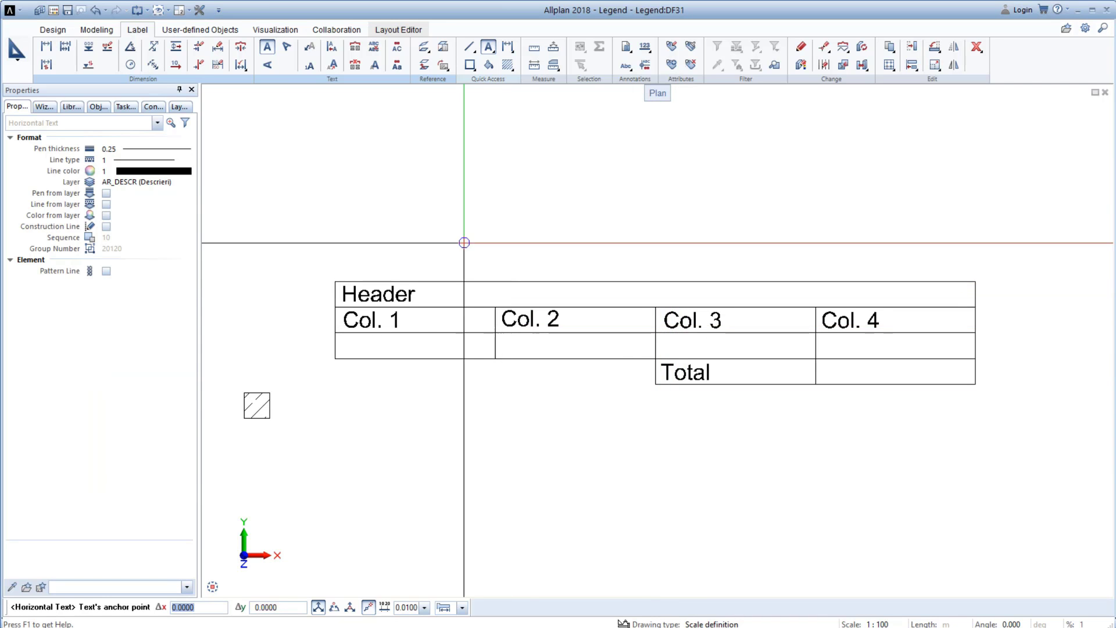
key("Escape")
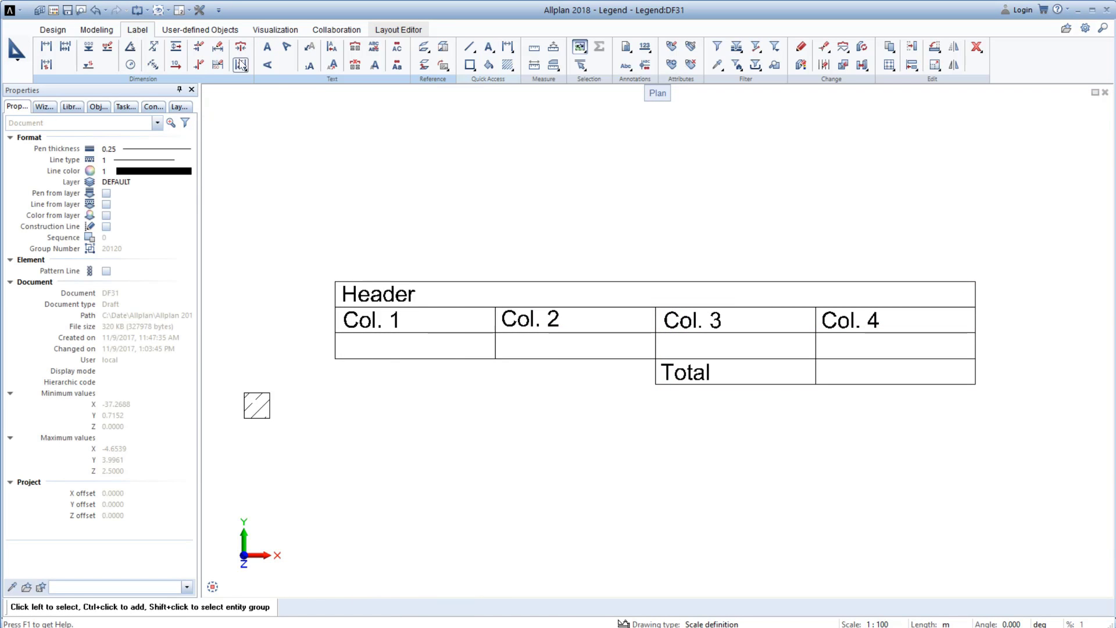
Define an Object_name attribute cell with format A10 and place it under Col. 1.
left_click(228, 32)
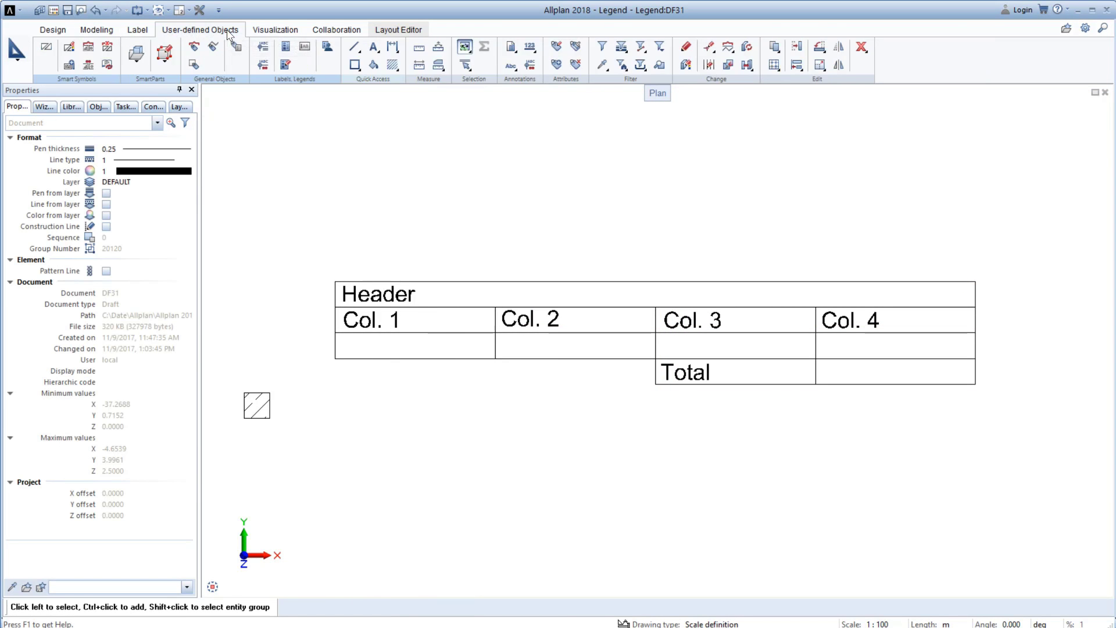
left_click(304, 48)
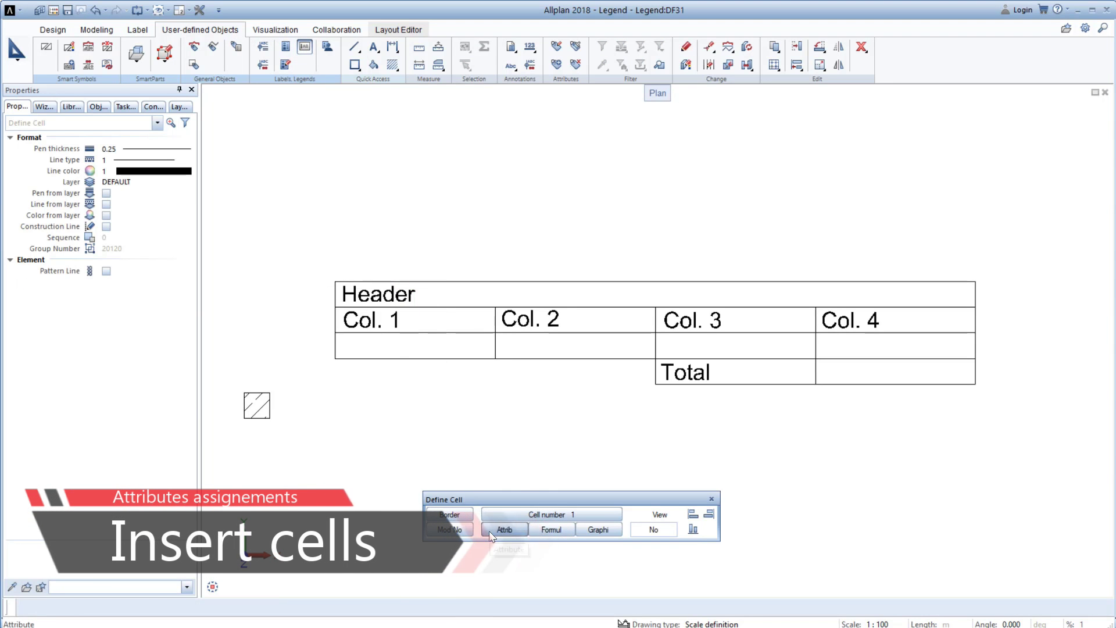
left_click(489, 530)
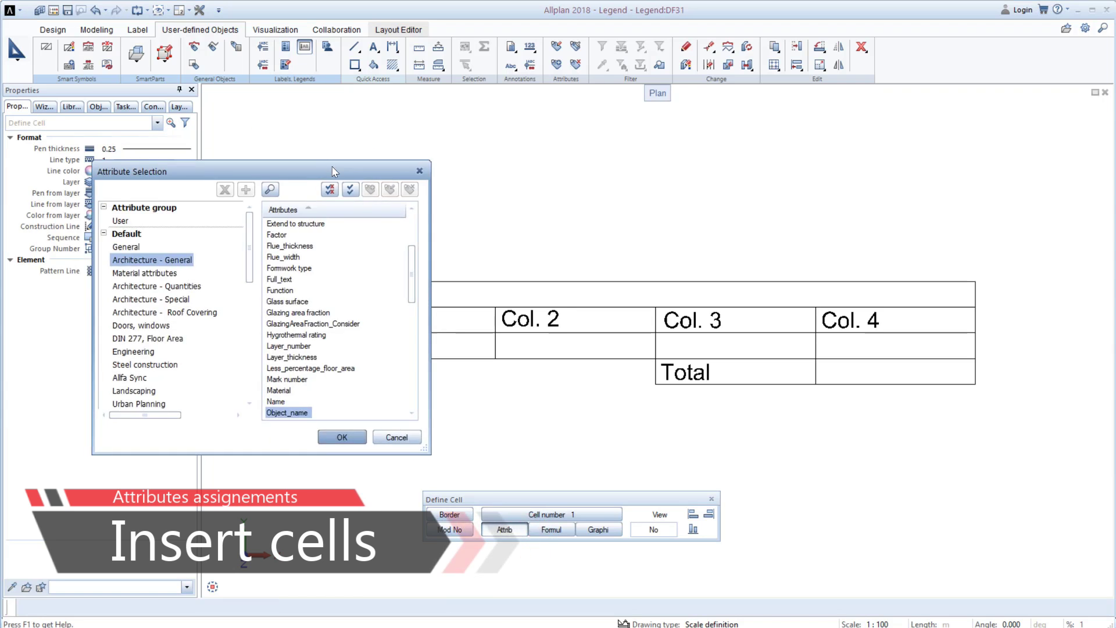
left_click_drag(332, 181, 284, 185)
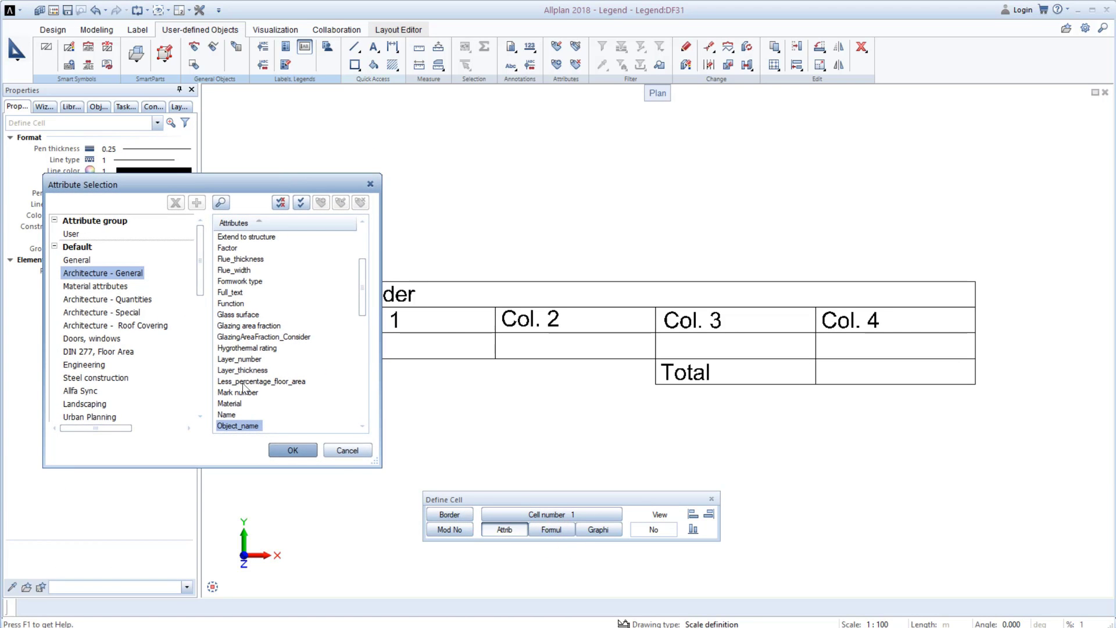
left_click(291, 450)
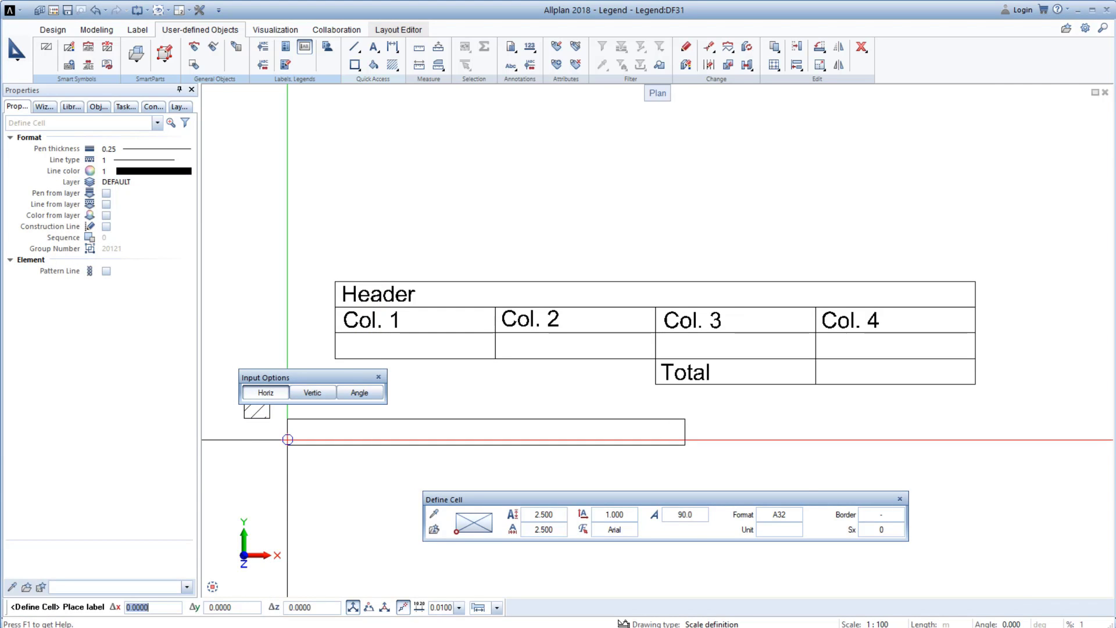
left_click(778, 519)
type("A")
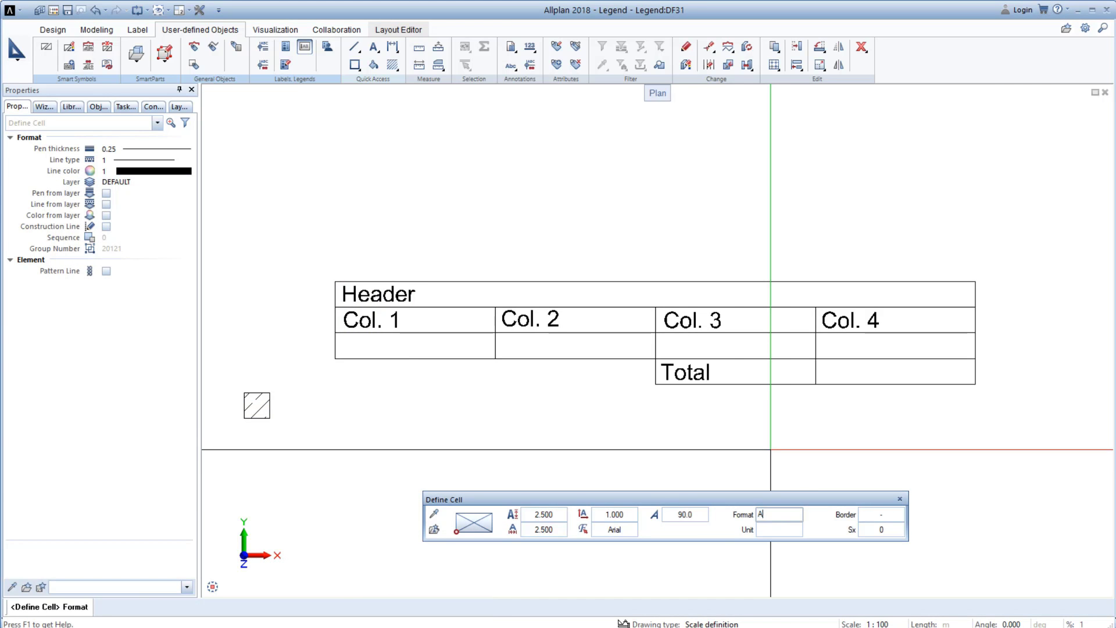
type("10")
key("Return")
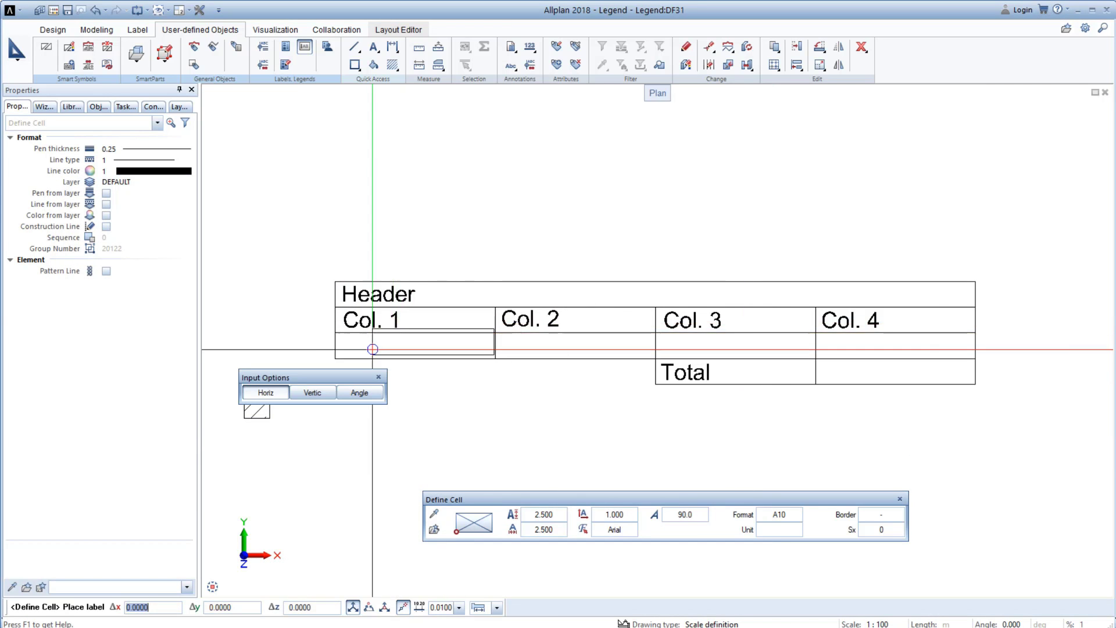
scroll(353, 353, "up", 2)
middle_click_drag(334, 356, 361, 338)
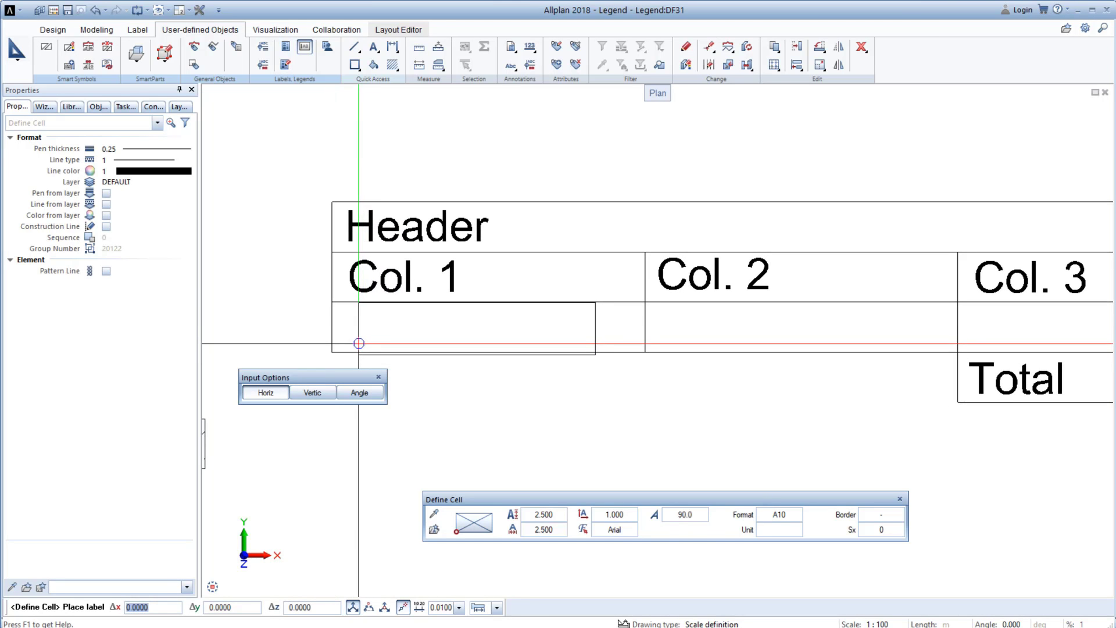
left_click(361, 340)
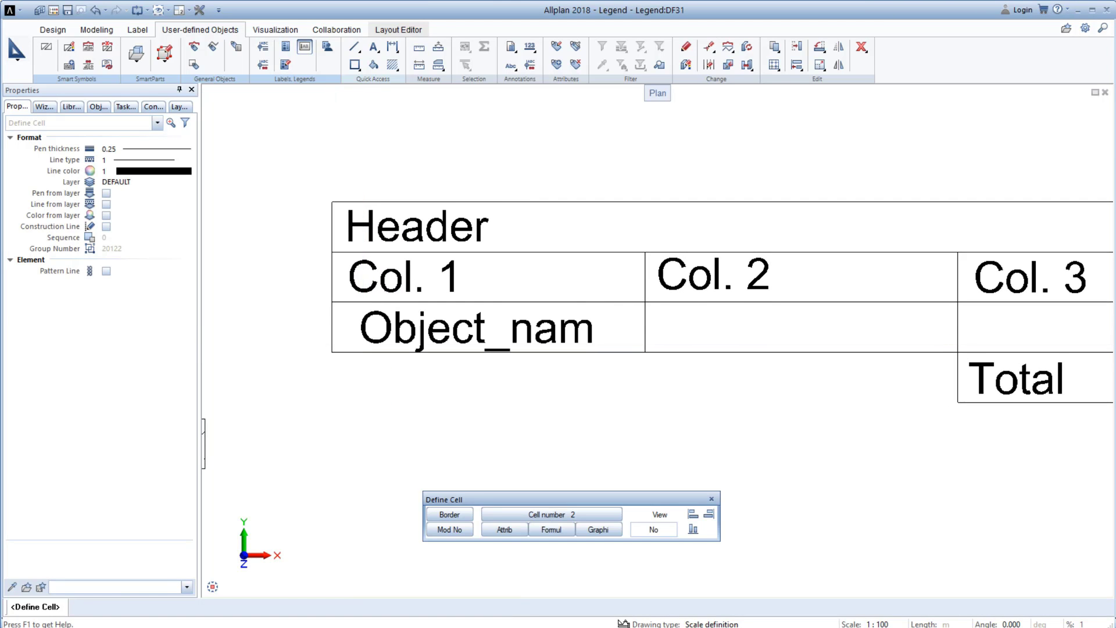
left_click(488, 531)
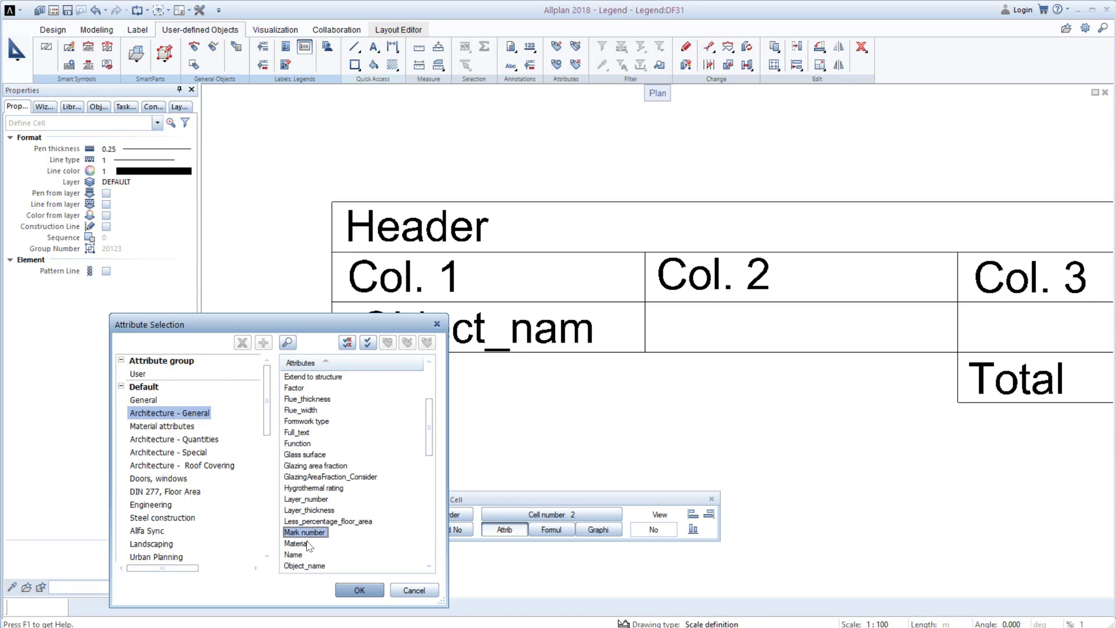
Place a Material attribute cell with format A10 under Col. 2.
left_click(356, 590)
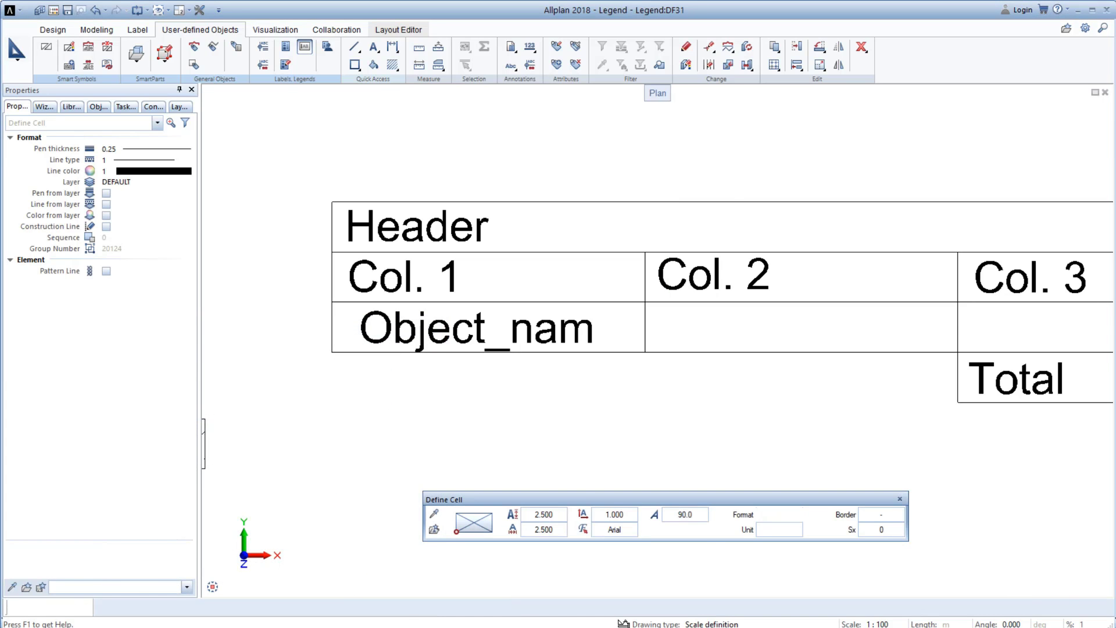
type("A10")
key("Return")
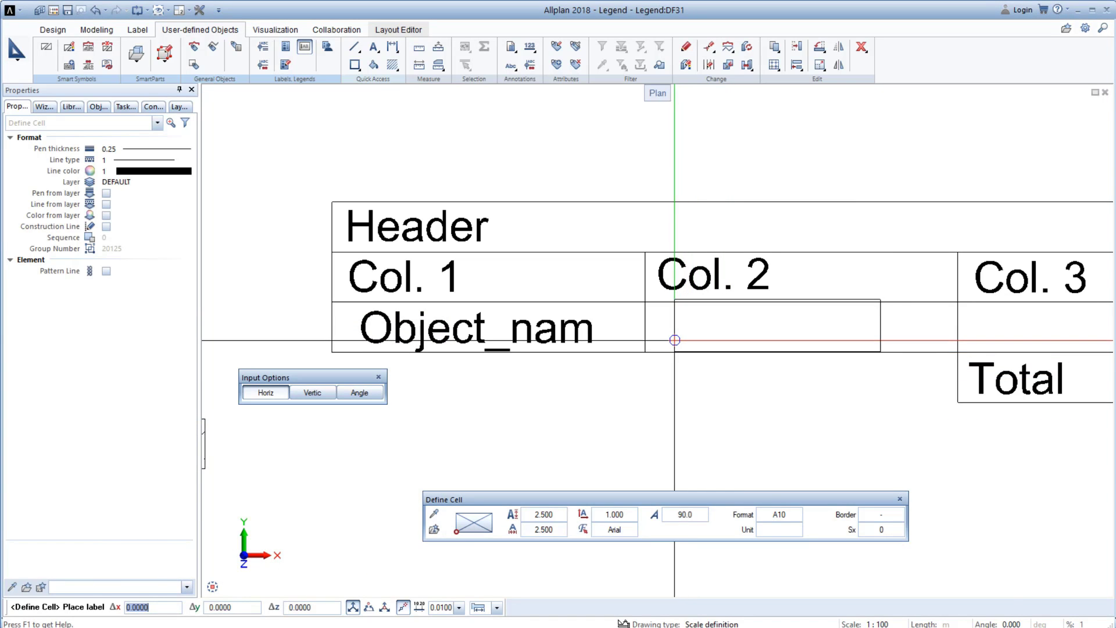
left_click(674, 341)
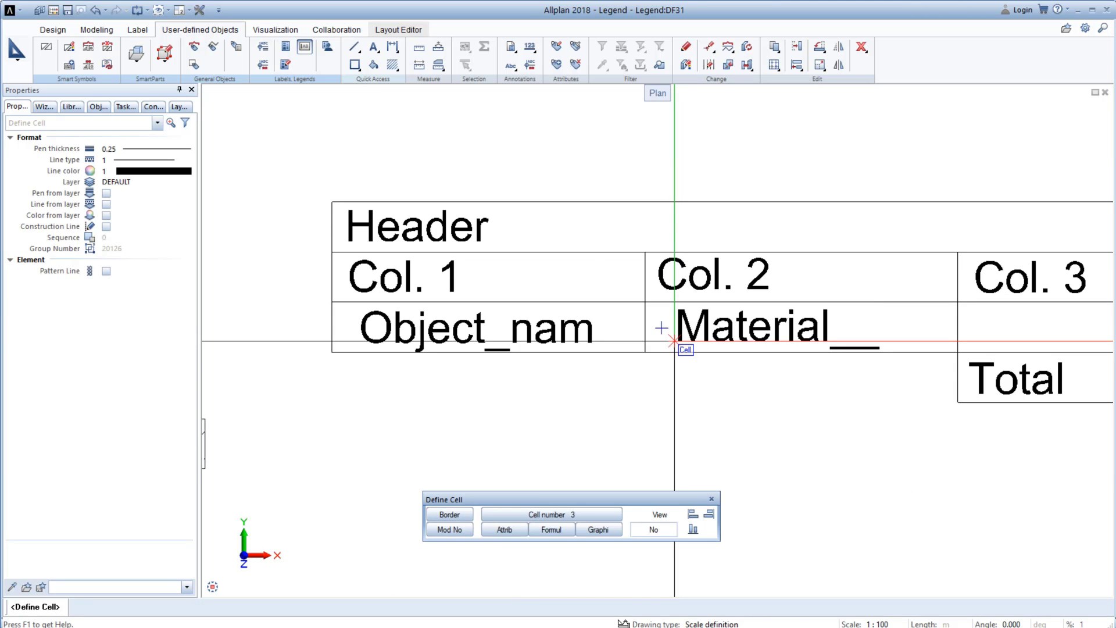
Place the Architecture - Quantities Piece attribute in the Col. 3 cell, showing 3.
left_click(505, 529)
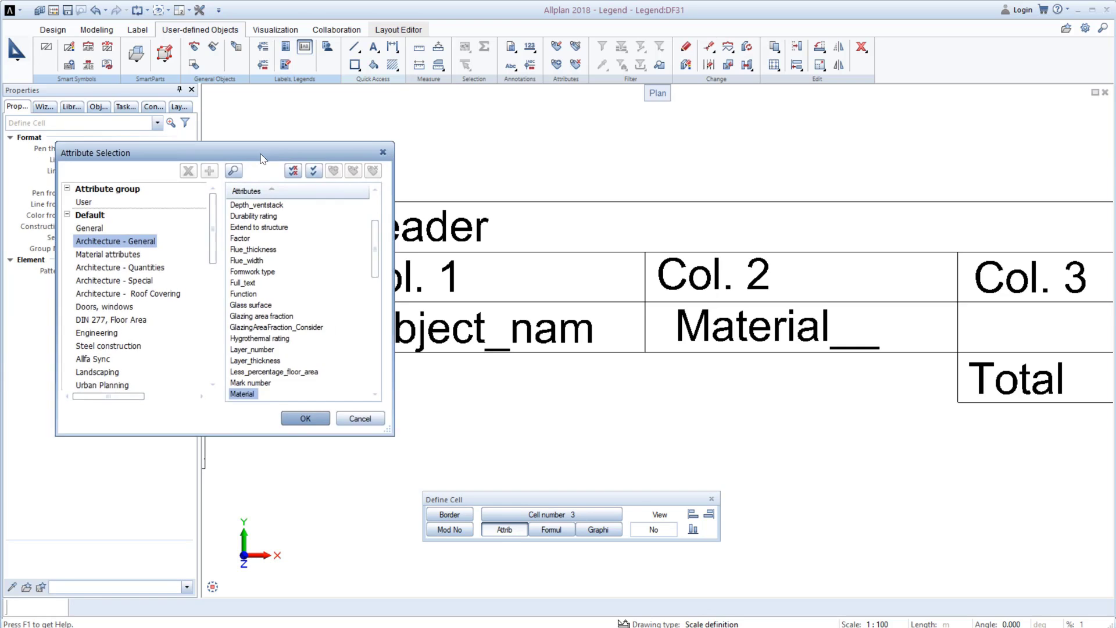
left_click(136, 269)
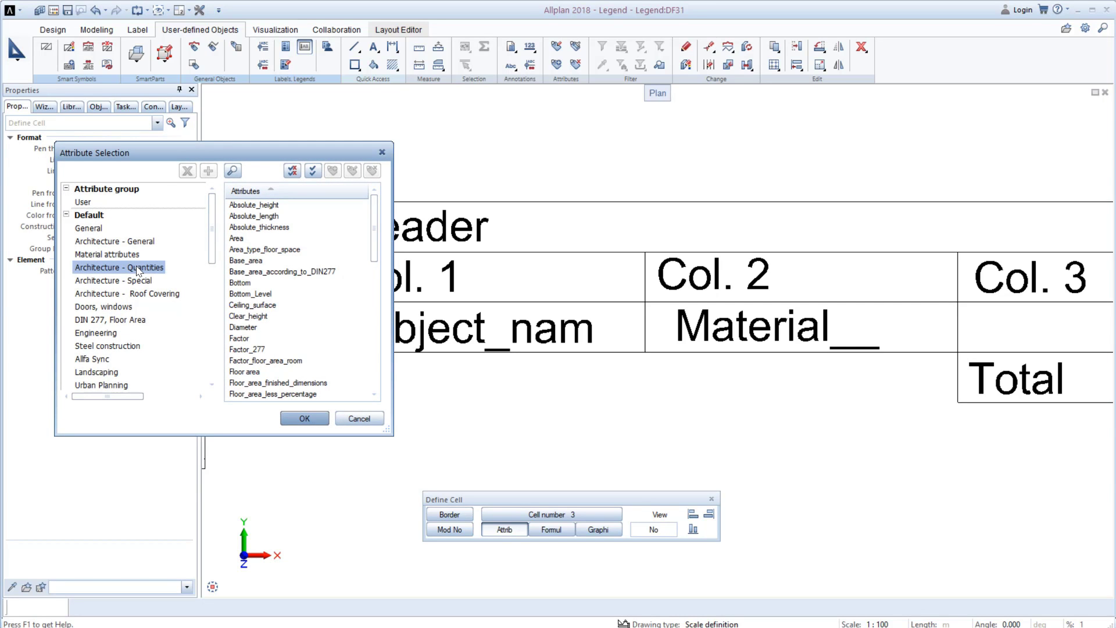
key("p")
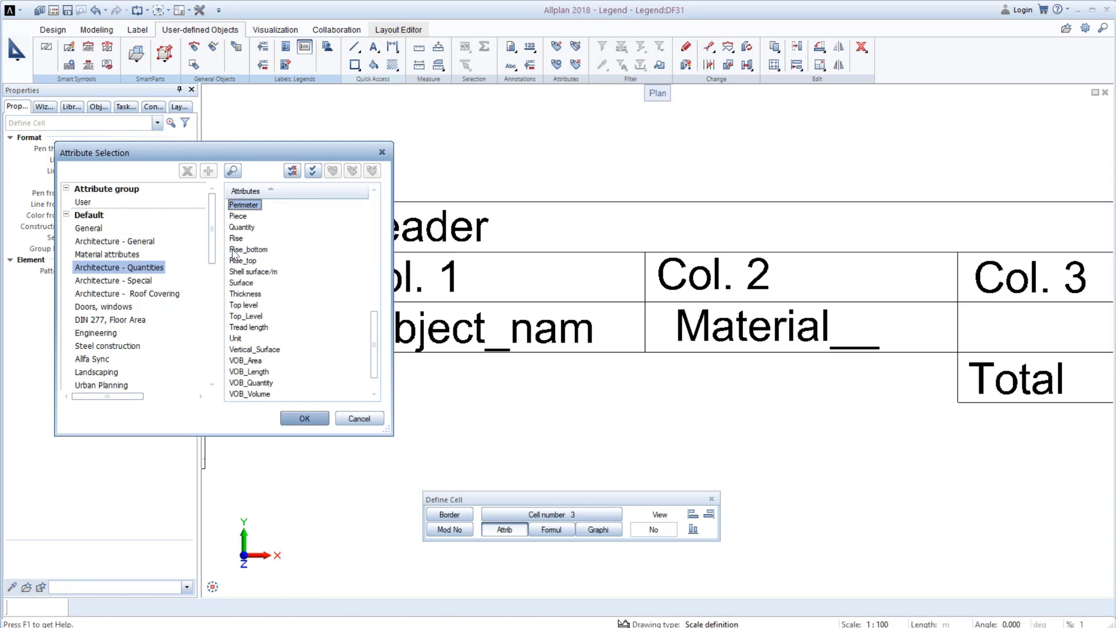
left_click(303, 419)
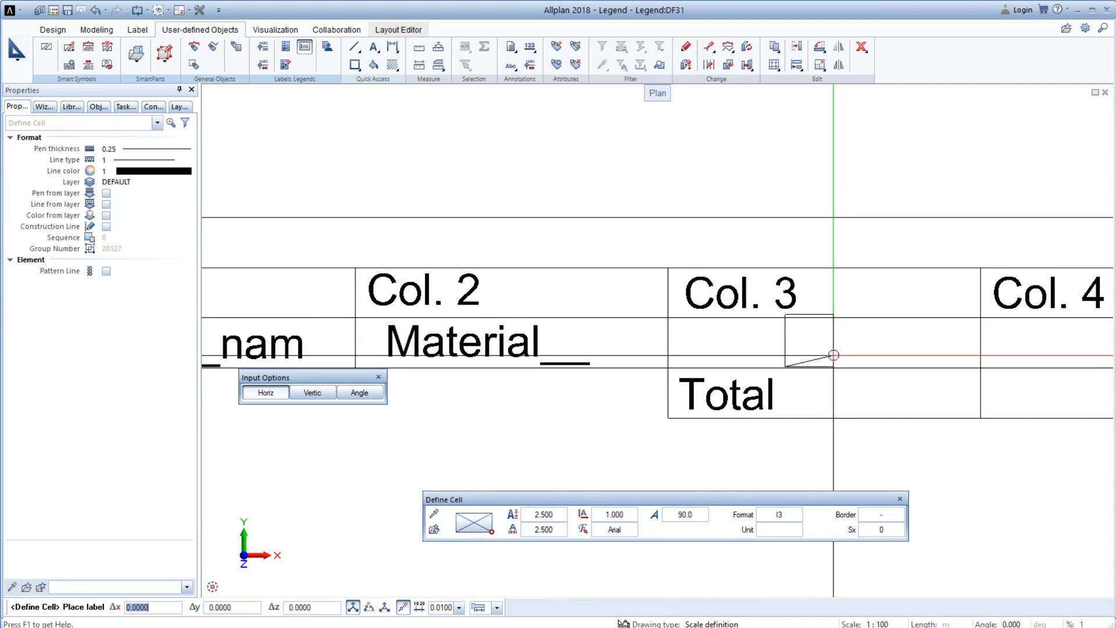
left_click(826, 356)
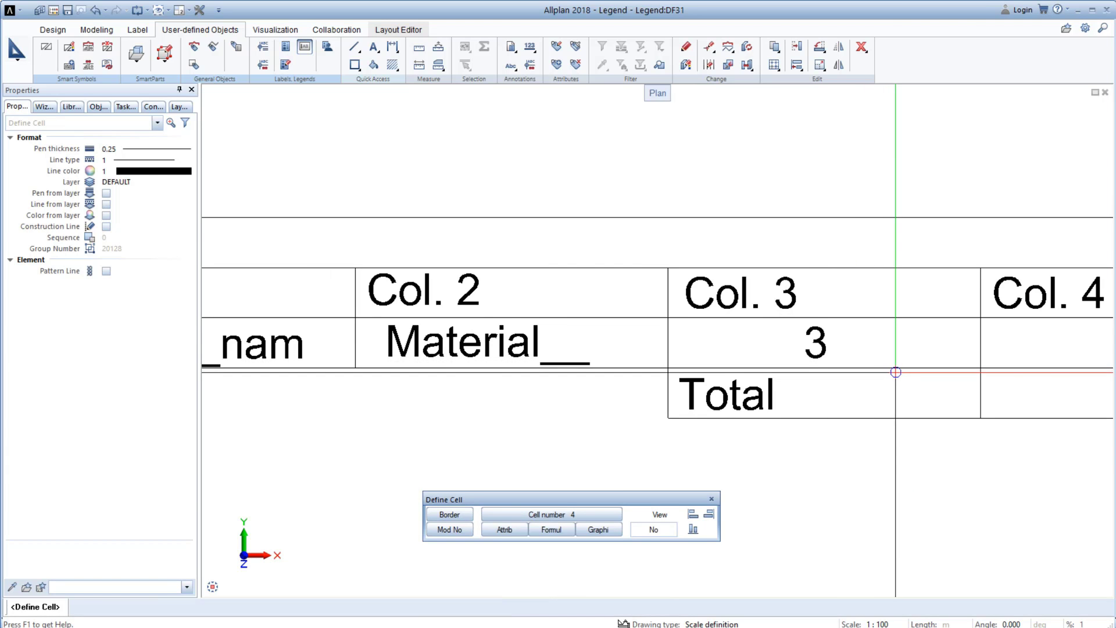
Place a graphics cell generated from CAD data in Col. 4's data row.
left_click(607, 536)
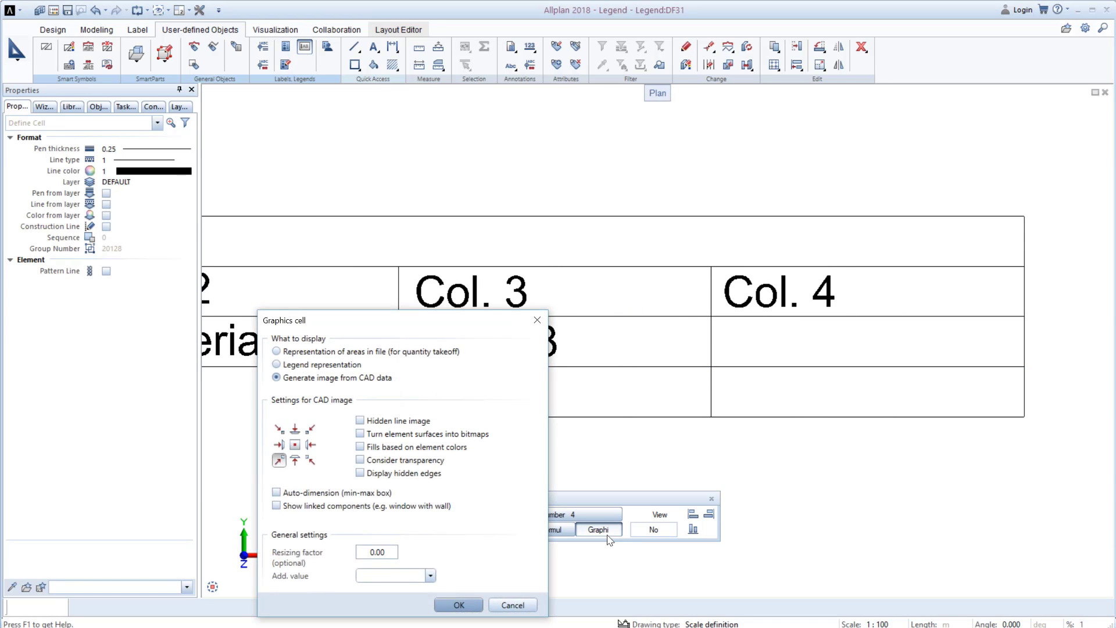
left_click(445, 605)
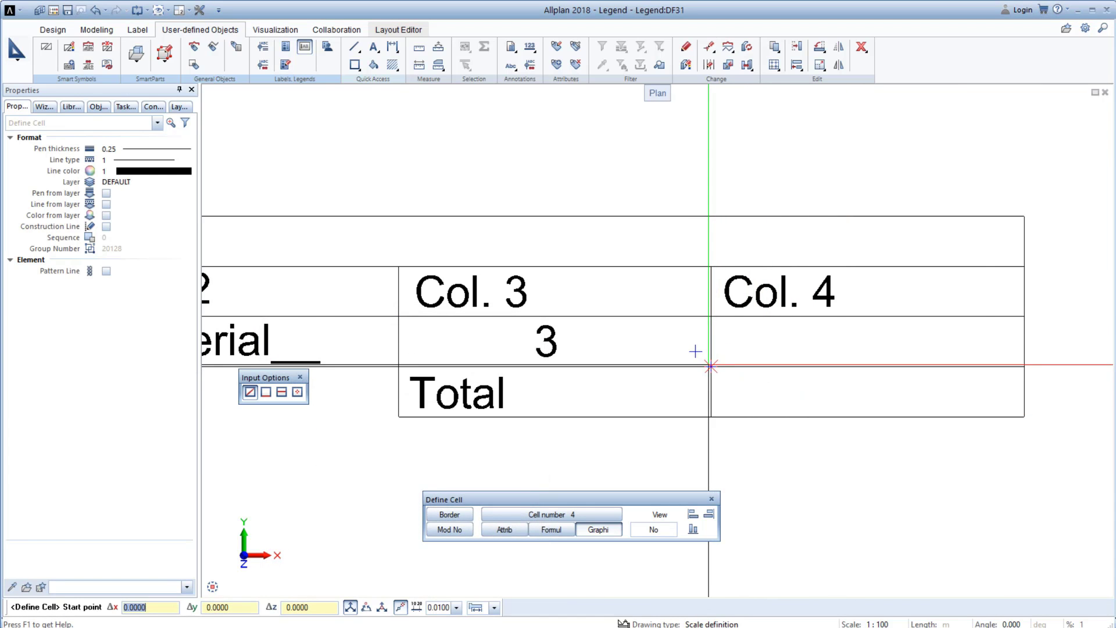
left_click(1014, 317)
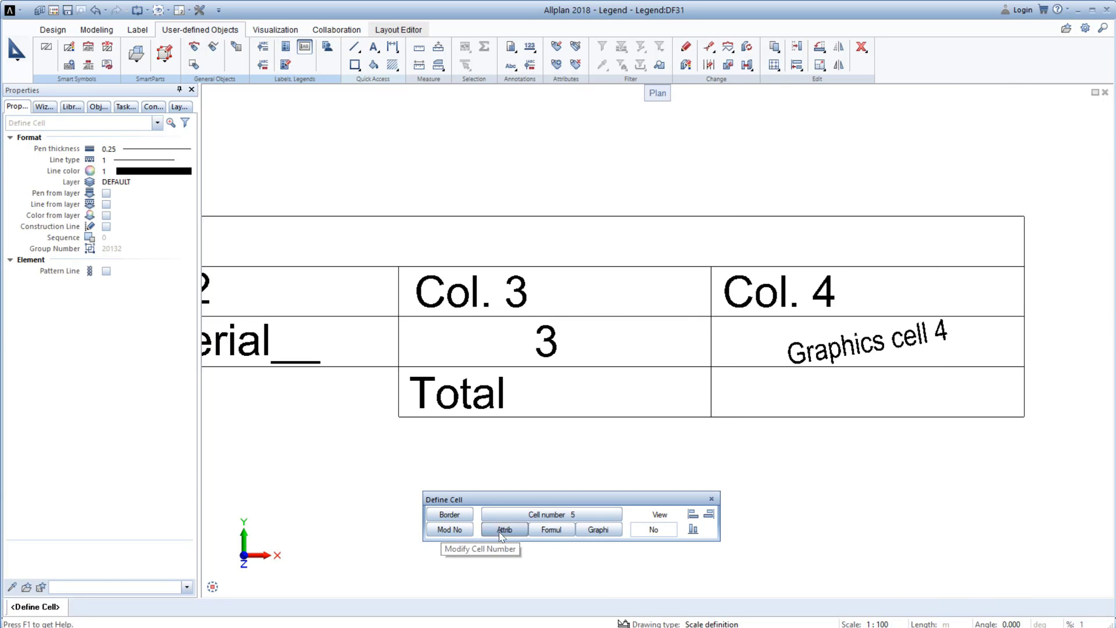
left_click(551, 530)
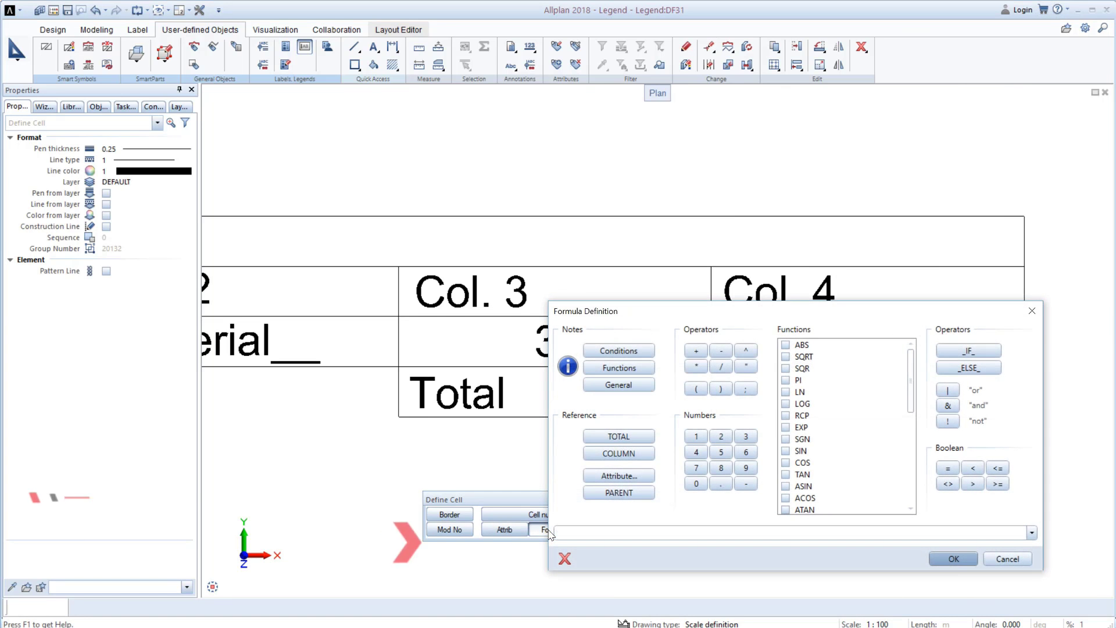
Place a TOTAL(COLUMN3) formula cell beside Total, showing 5.00.
left_click(623, 441)
left_click(696, 389)
left_click(648, 454)
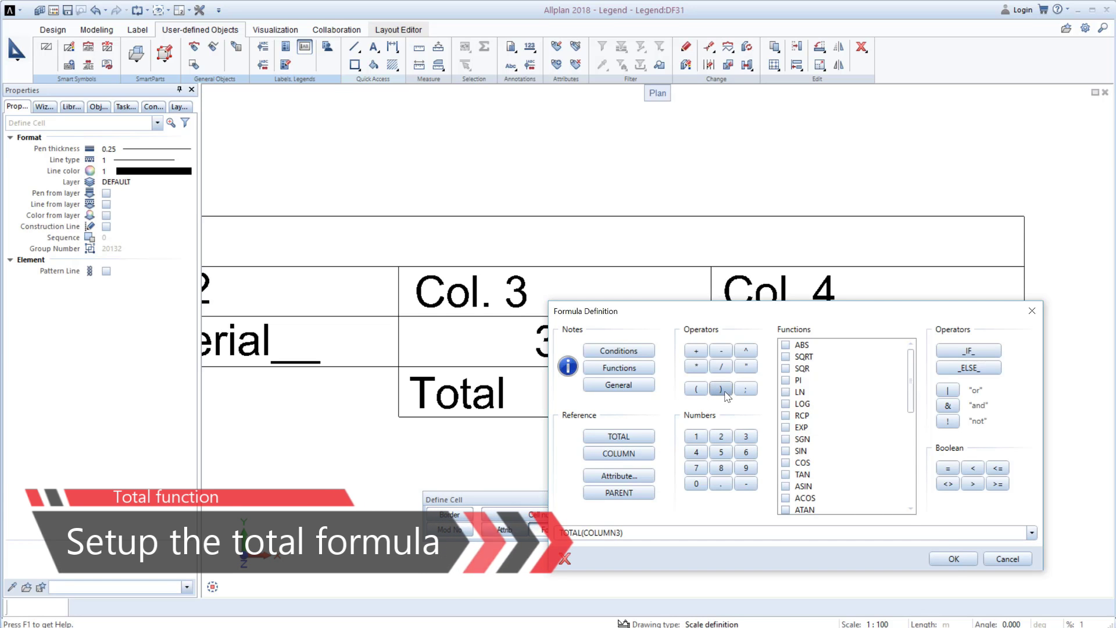
left_click(954, 558)
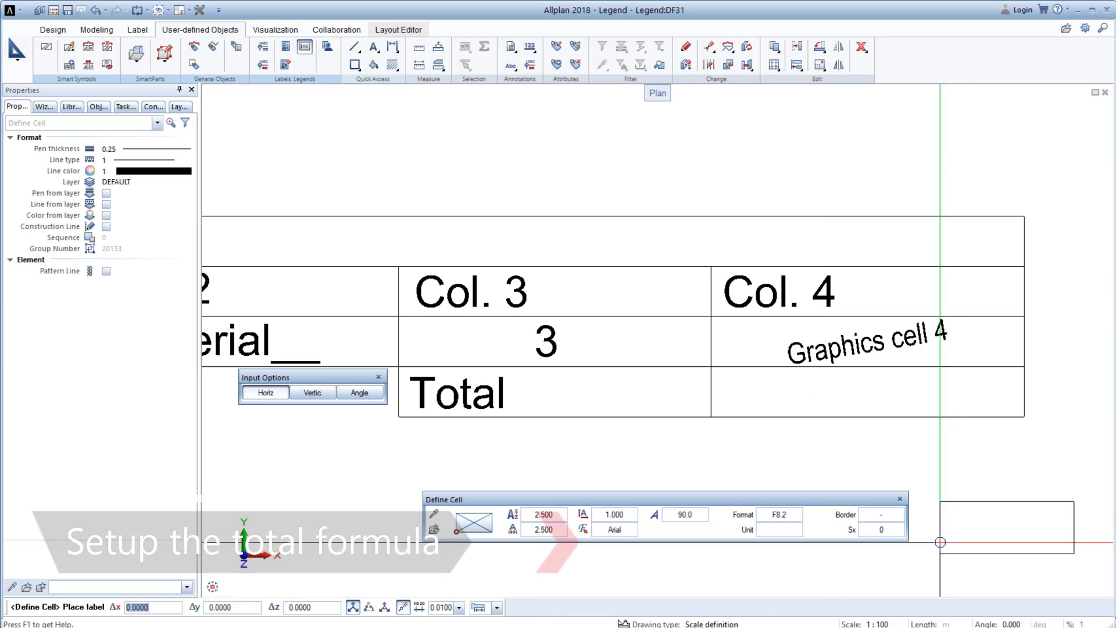
left_click(804, 405)
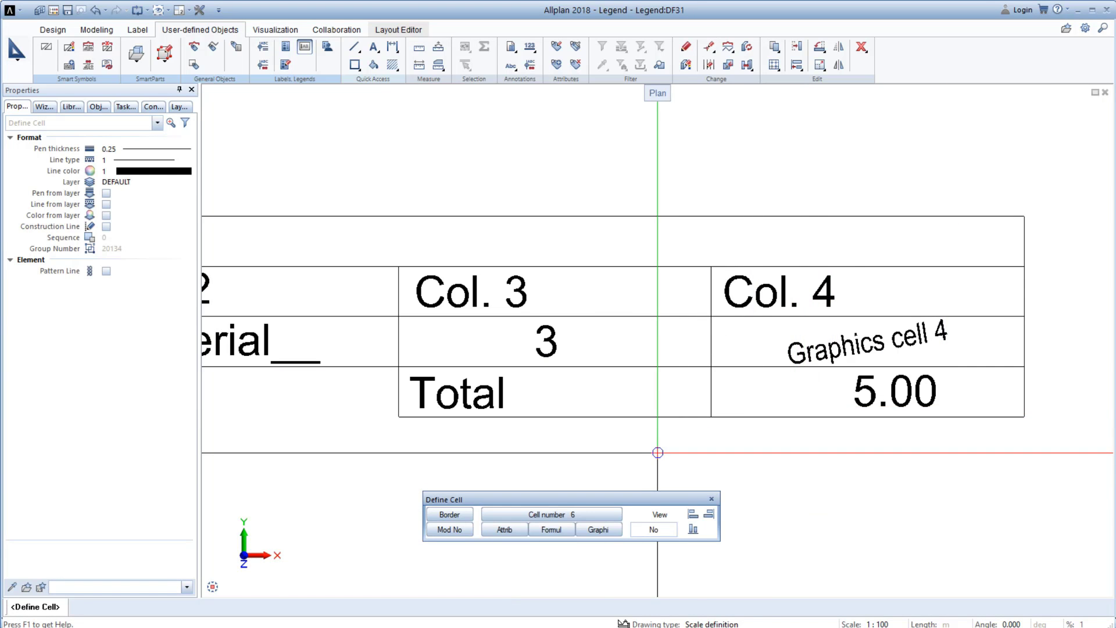
key("Escape")
Mark the table's header rows, repeating data row and final Total row for the legend.
scroll(676, 377, "down", 2)
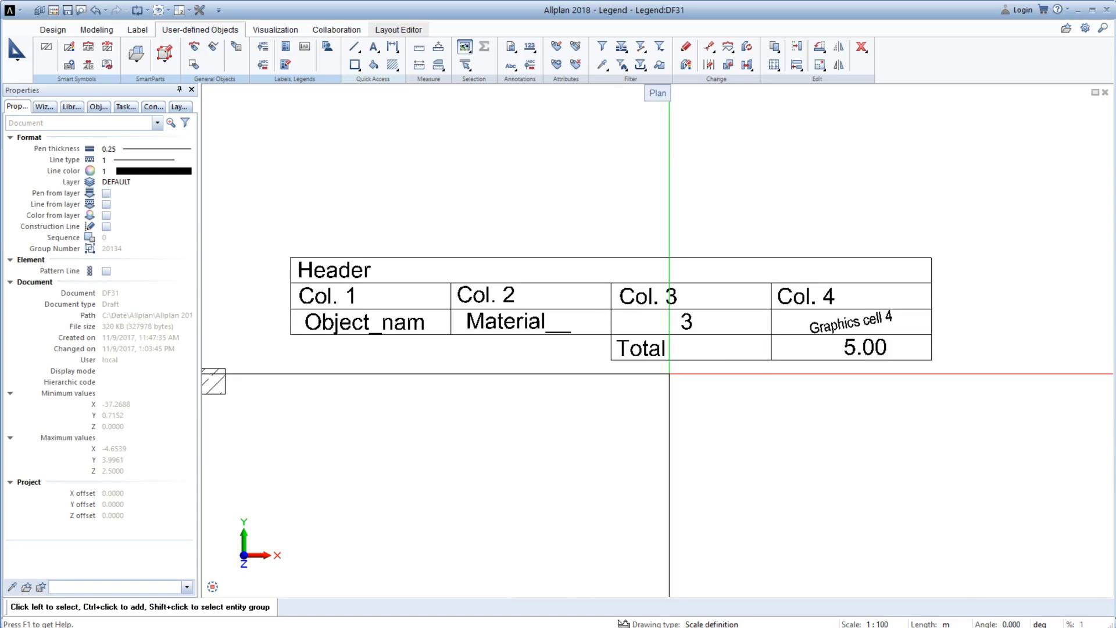
scroll(675, 377, "up", 1)
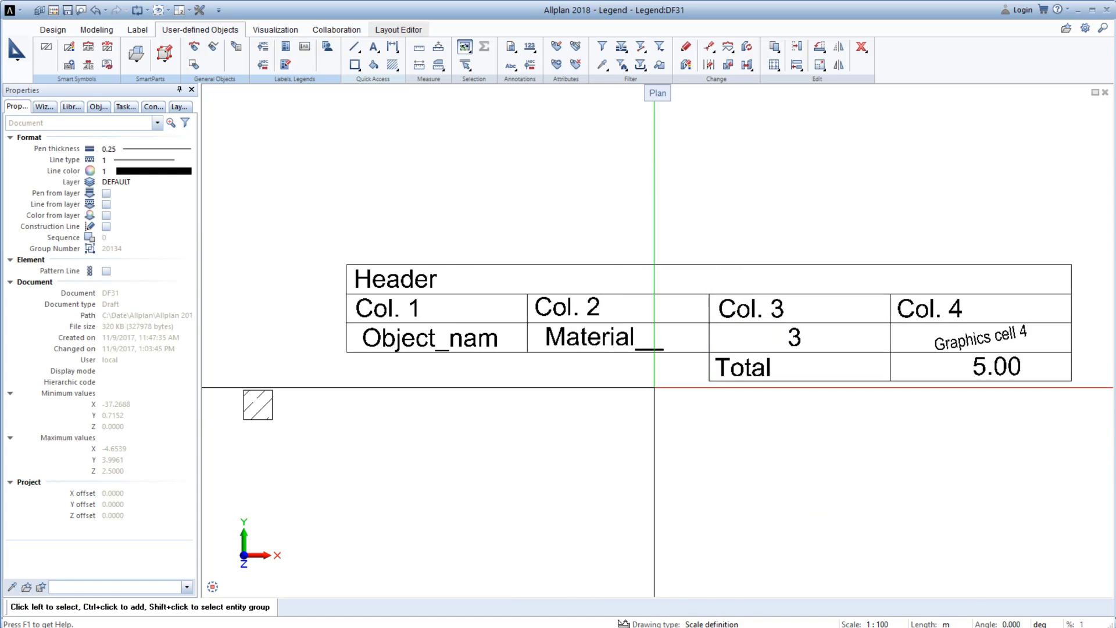
left_click(286, 52)
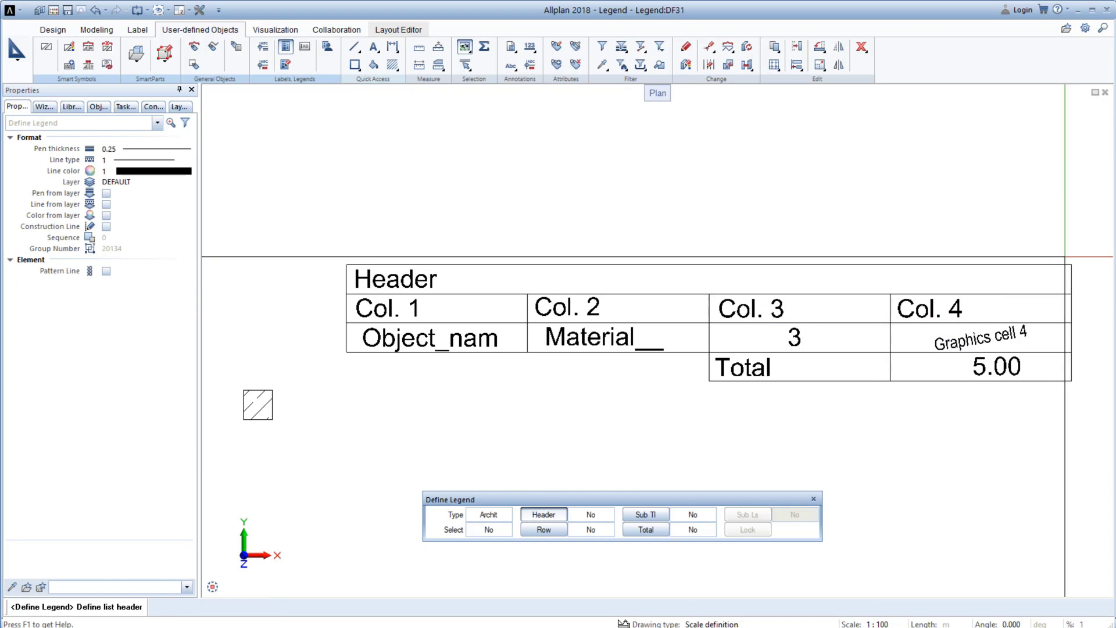
left_click_drag(1081, 256, 333, 314)
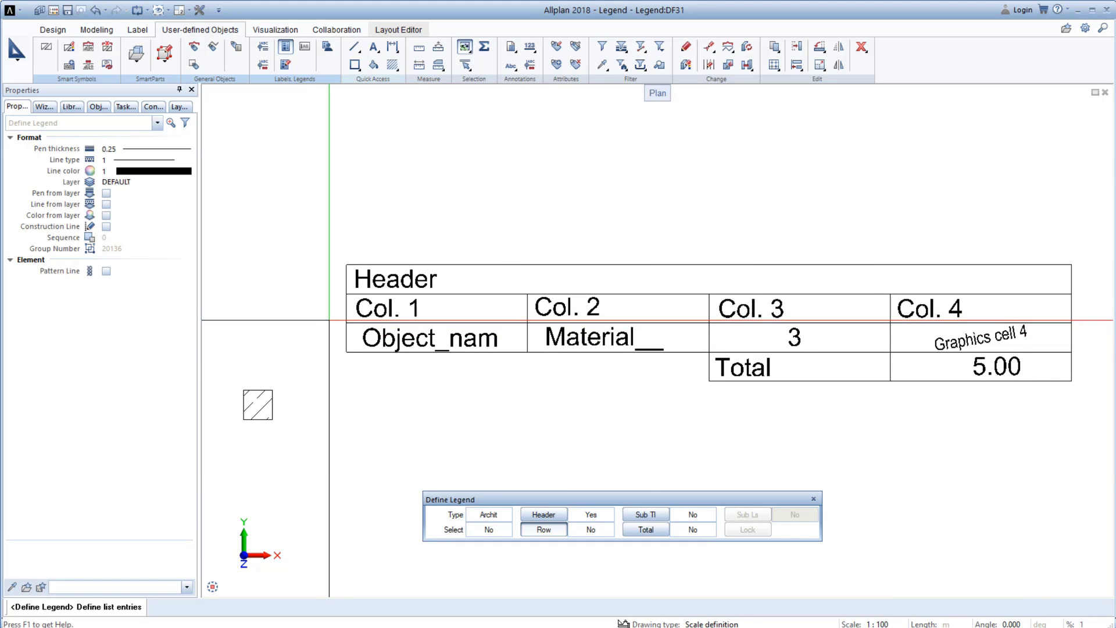
left_click_drag(331, 321, 1081, 354)
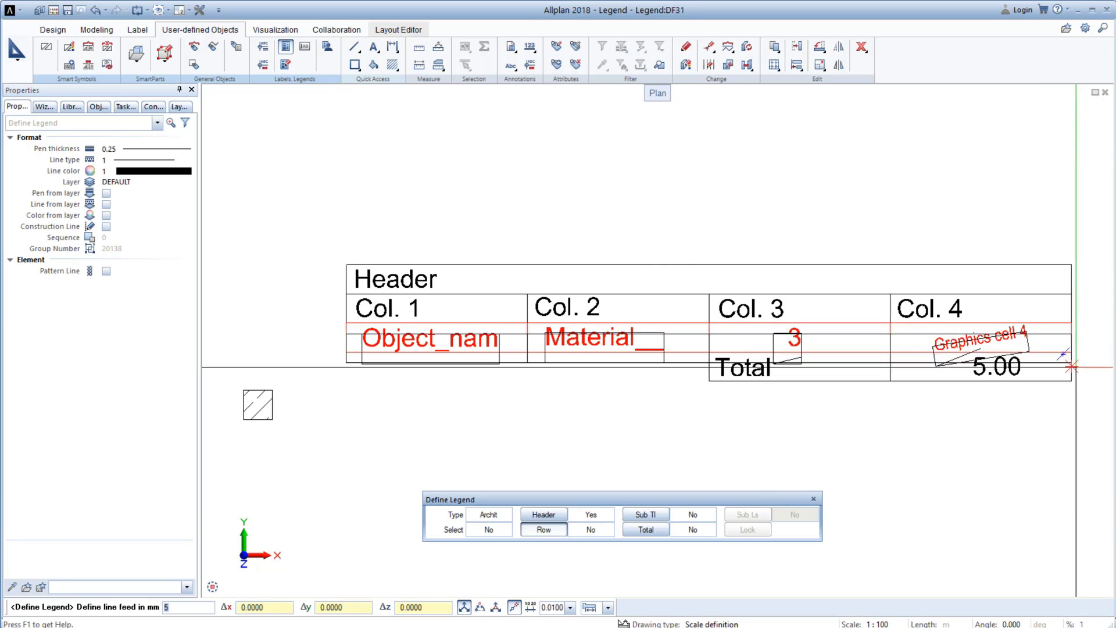
left_click(646, 529)
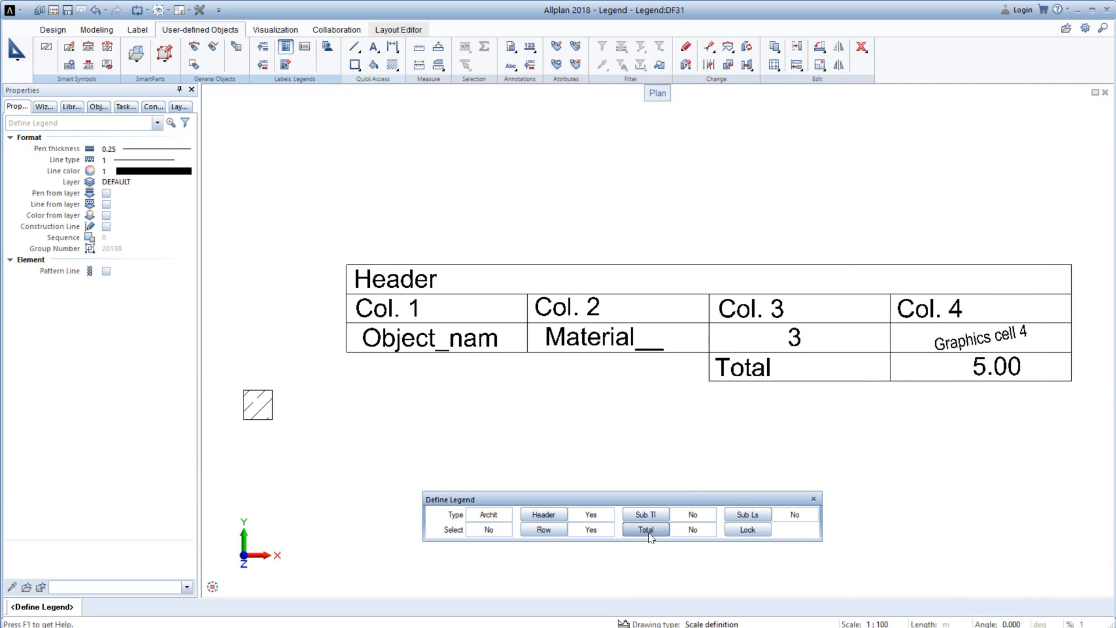
left_click_drag(1081, 370, 688, 404)
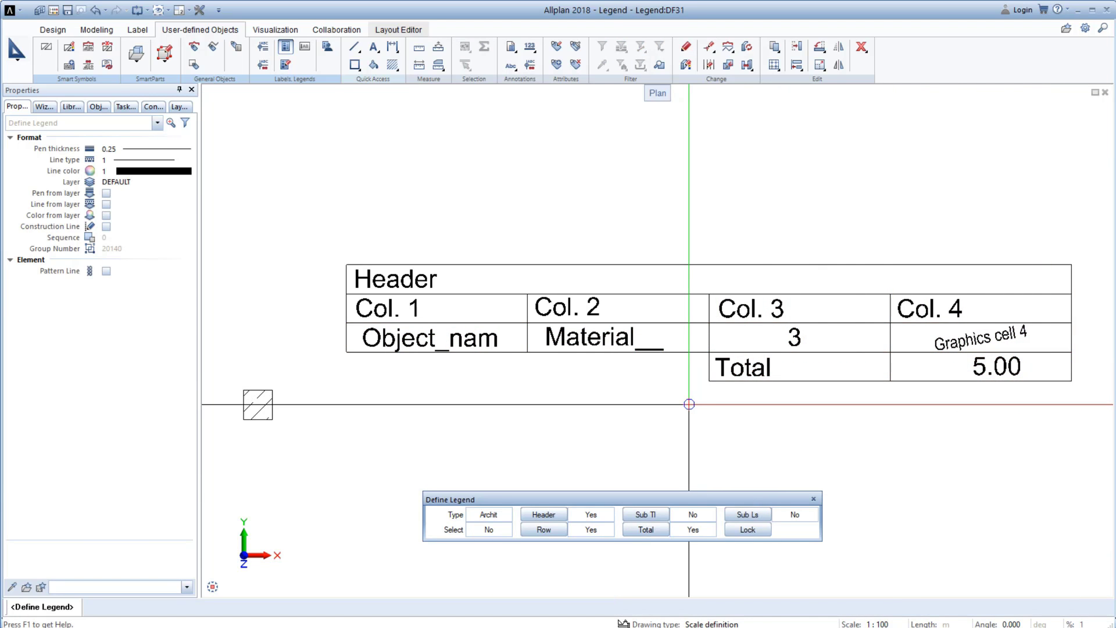
Save the legend as '1 New Legend' in Office '4 Legend', replacing the existing entry.
left_click(747, 530)
double_click(232, 269)
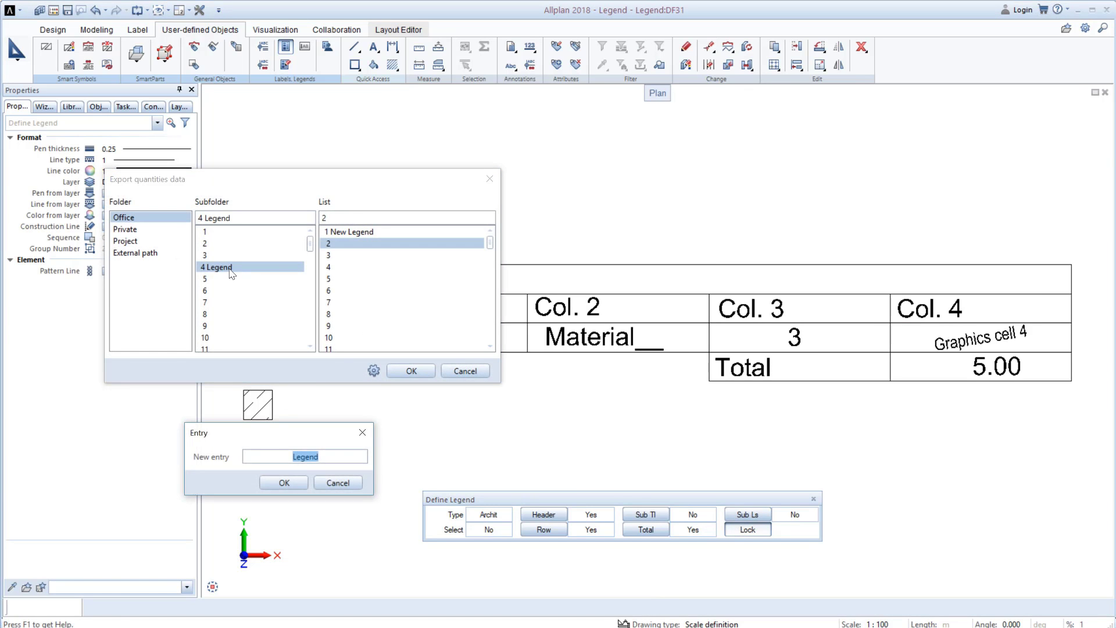
left_click(271, 484)
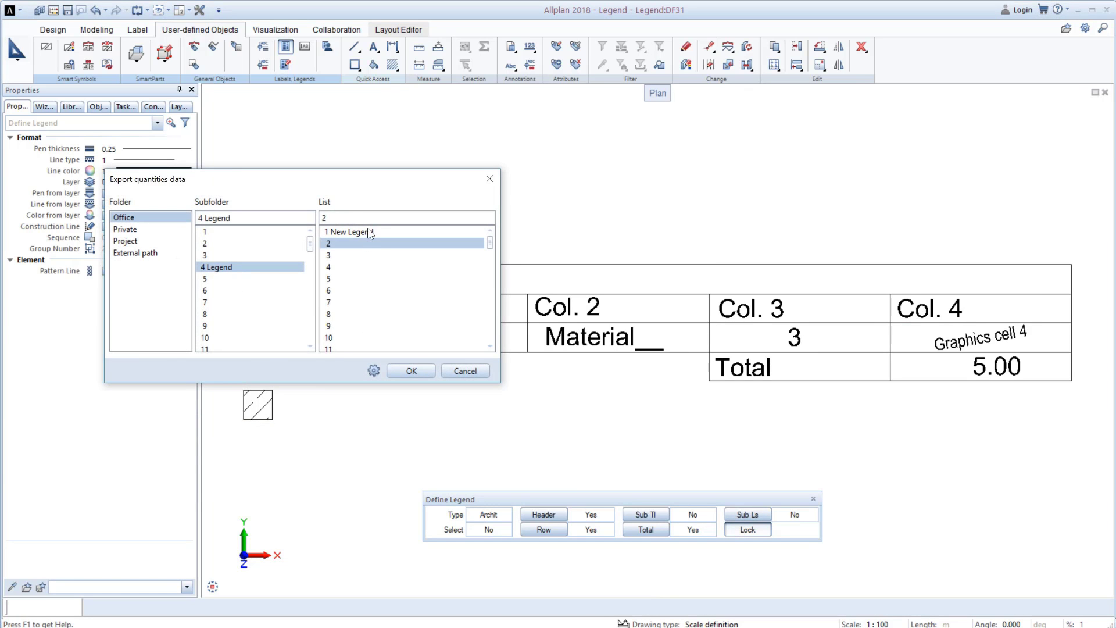
double_click(369, 233)
left_click(283, 483)
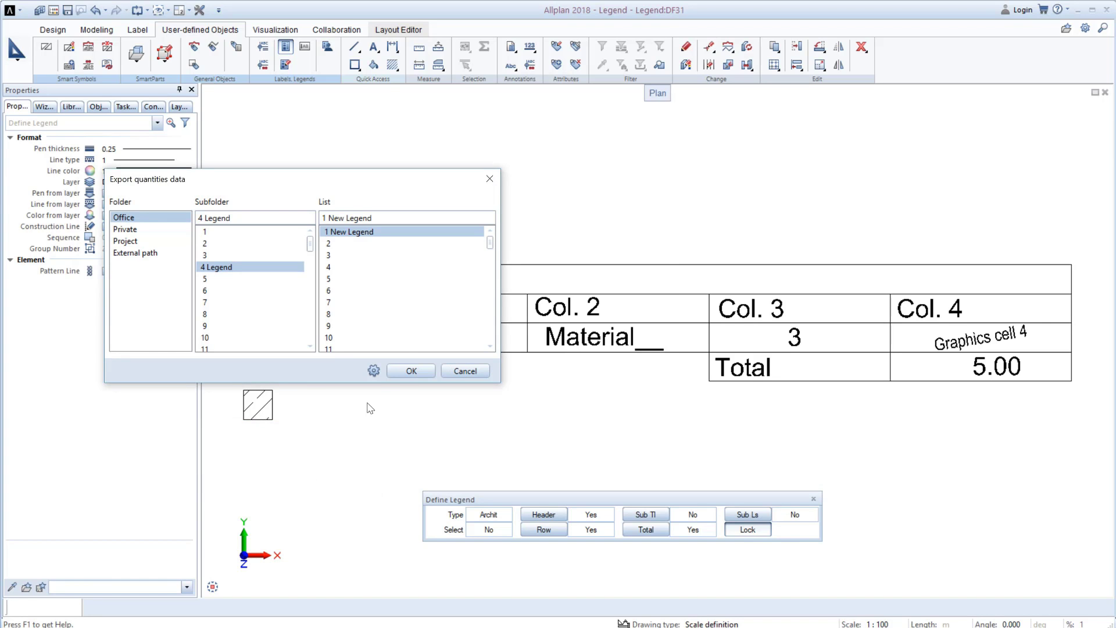
left_click(411, 371)
left_click(561, 351)
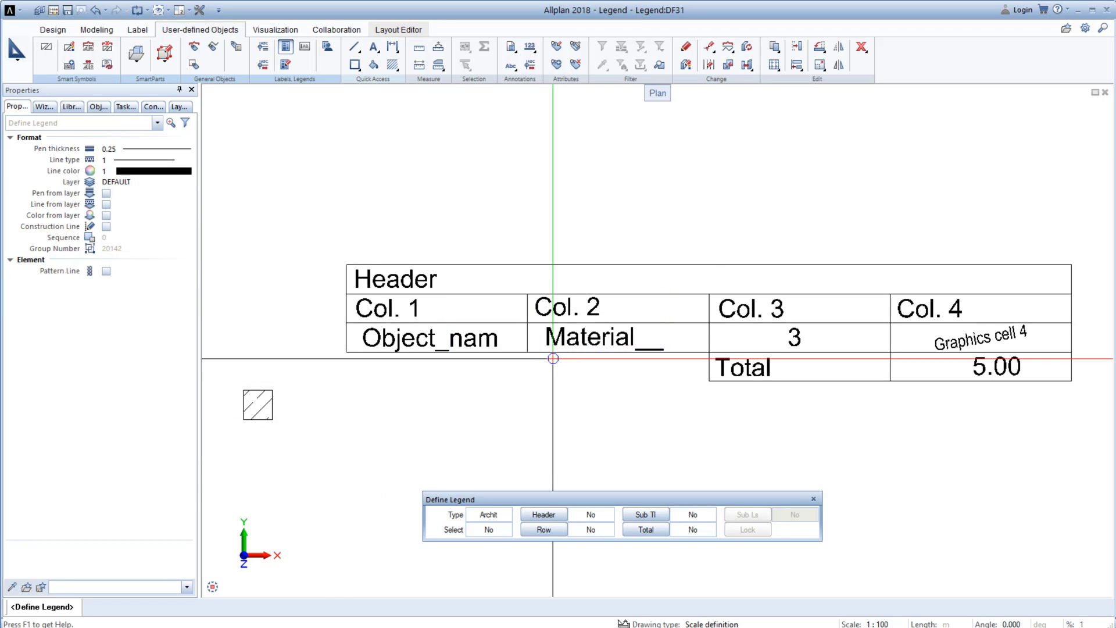
left_click(813, 499)
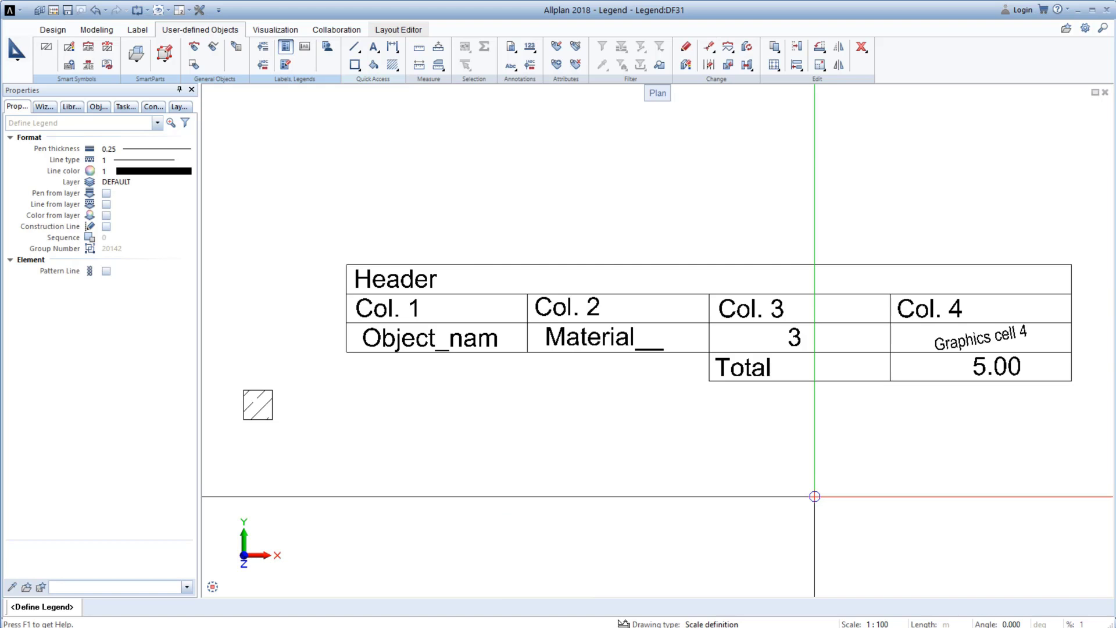
Place '1 New Legend' below the template, listing Column, Concrete, 1 and total 1.00.
left_click(511, 49)
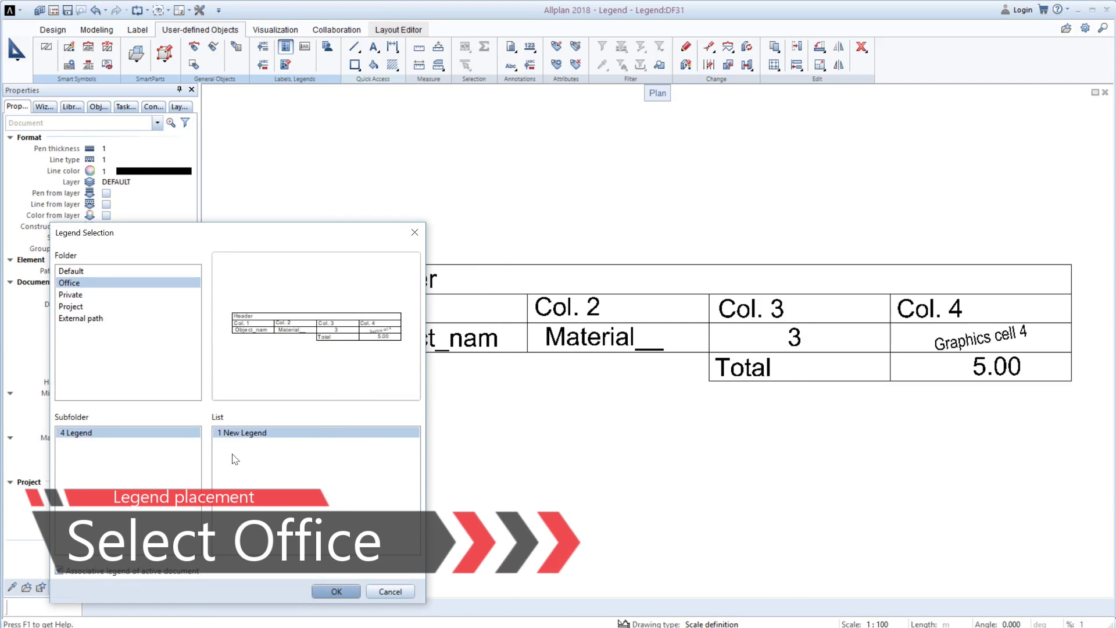
left_click(336, 591)
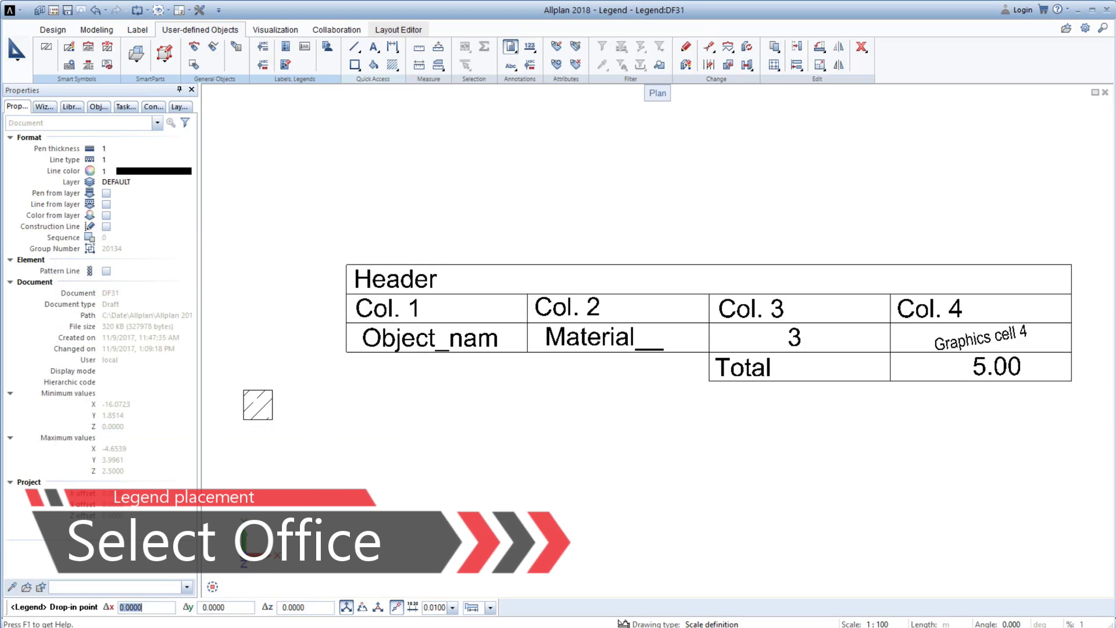
left_click(346, 541)
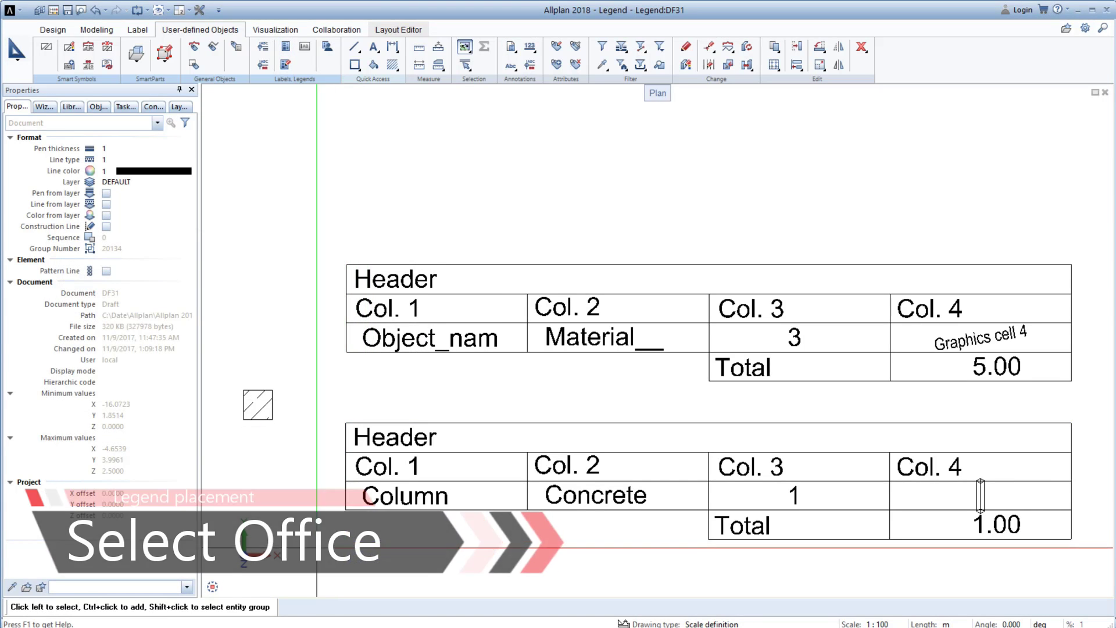